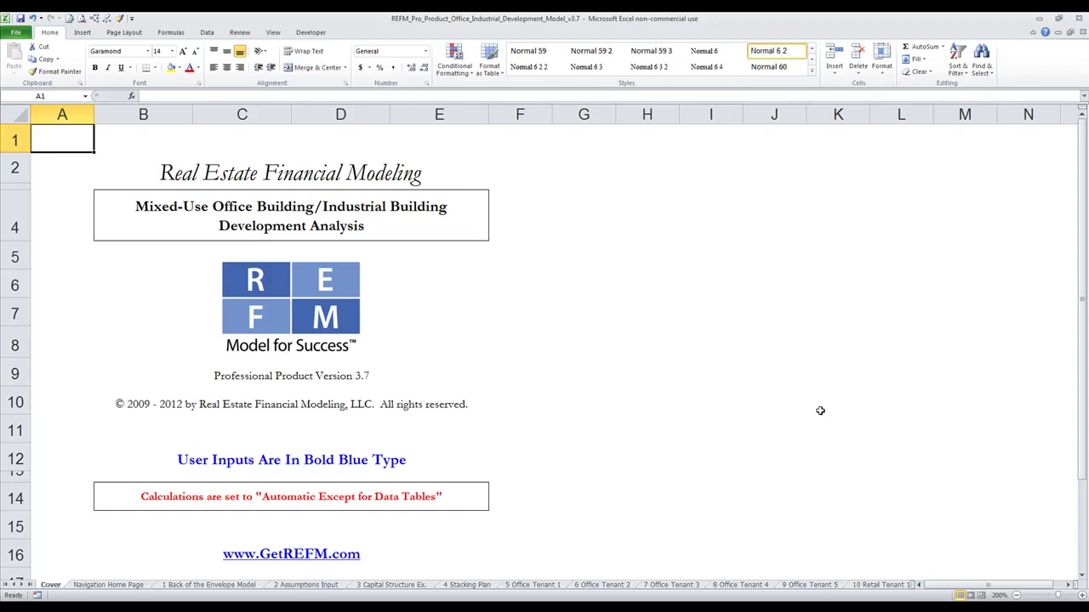
Use the Navigation Home Page links to visit the Back of the Envelope Model, return home, and reopen that sheet
key(ctrl+Page_Down)
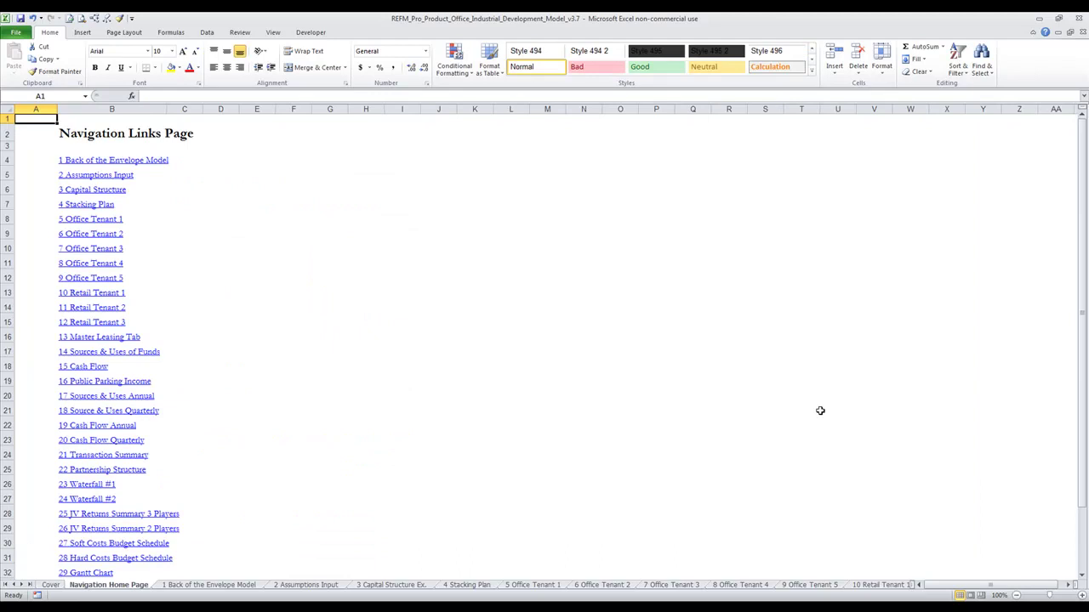
click(62, 162)
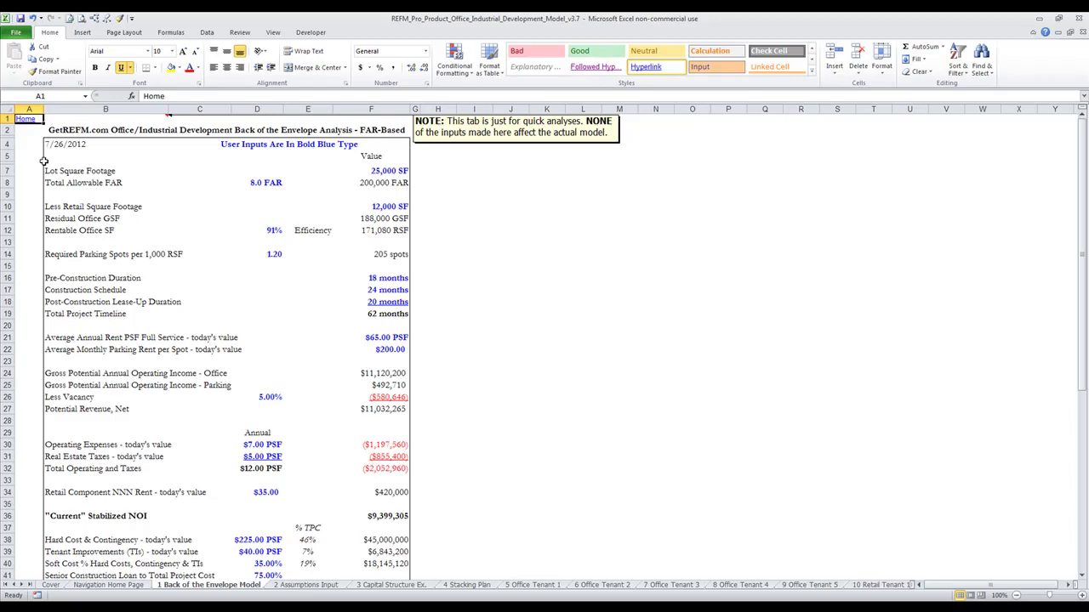
click(26, 120)
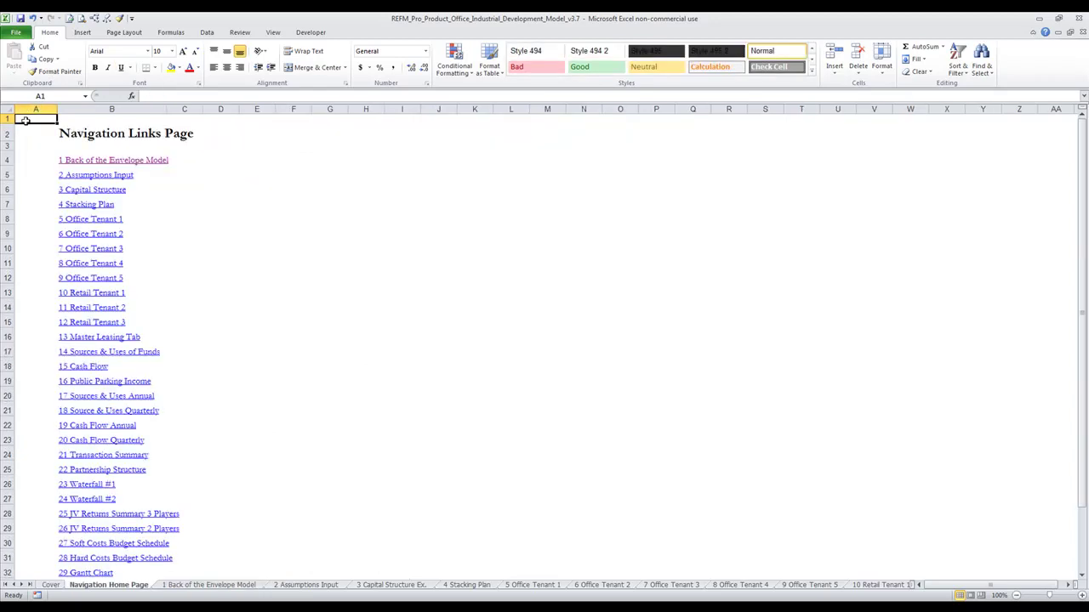
click(79, 162)
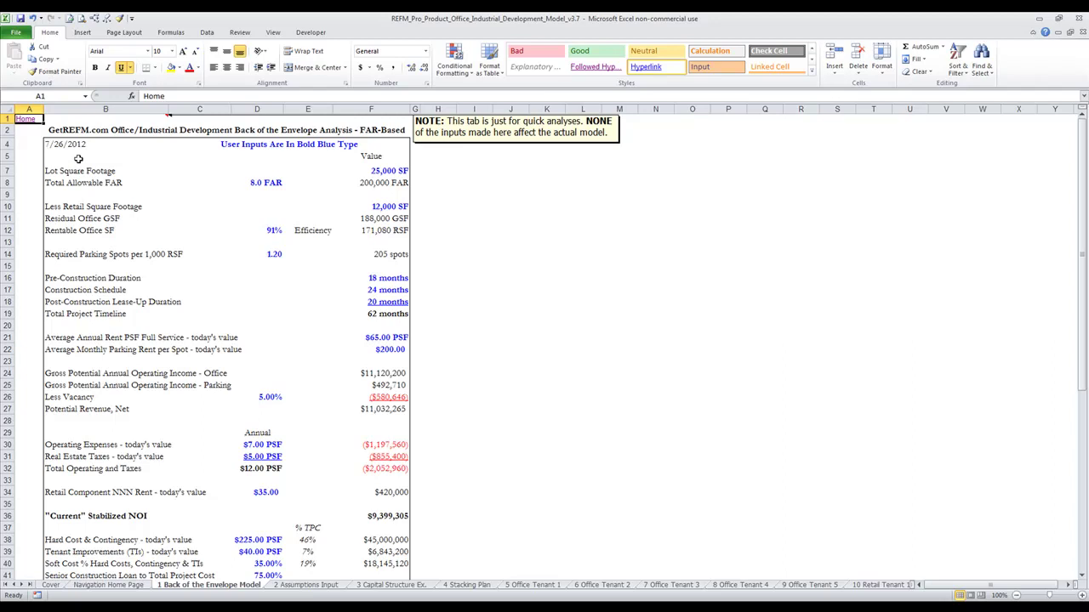
Examine the building profile, project timing, and development uses and sources of funds on the 2 Assumptions Input sheet
key(ctrl+Page_Down)
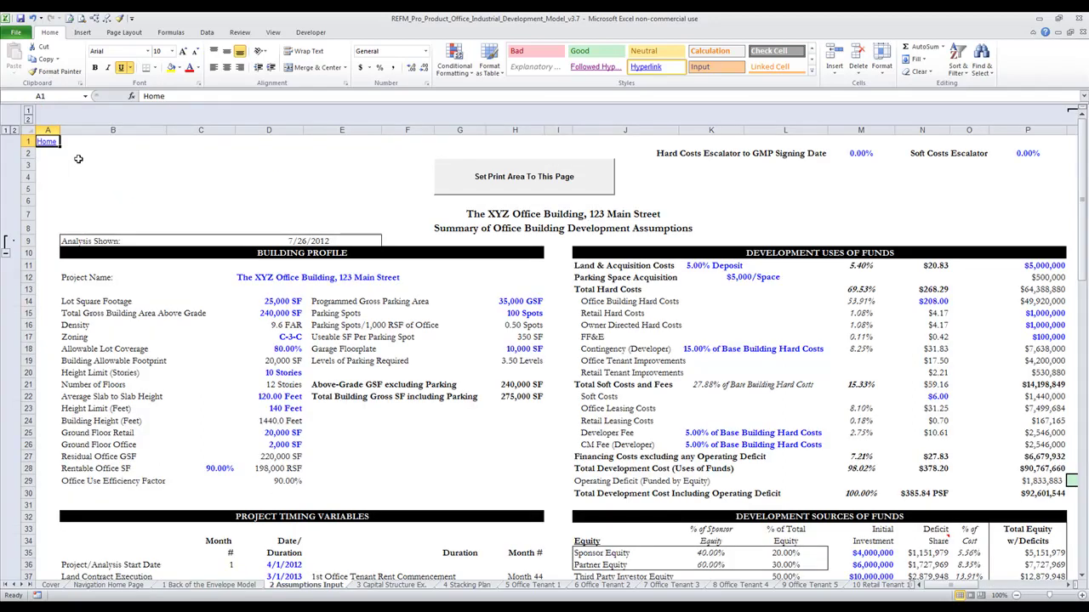
scroll(77, 164, down, 1)
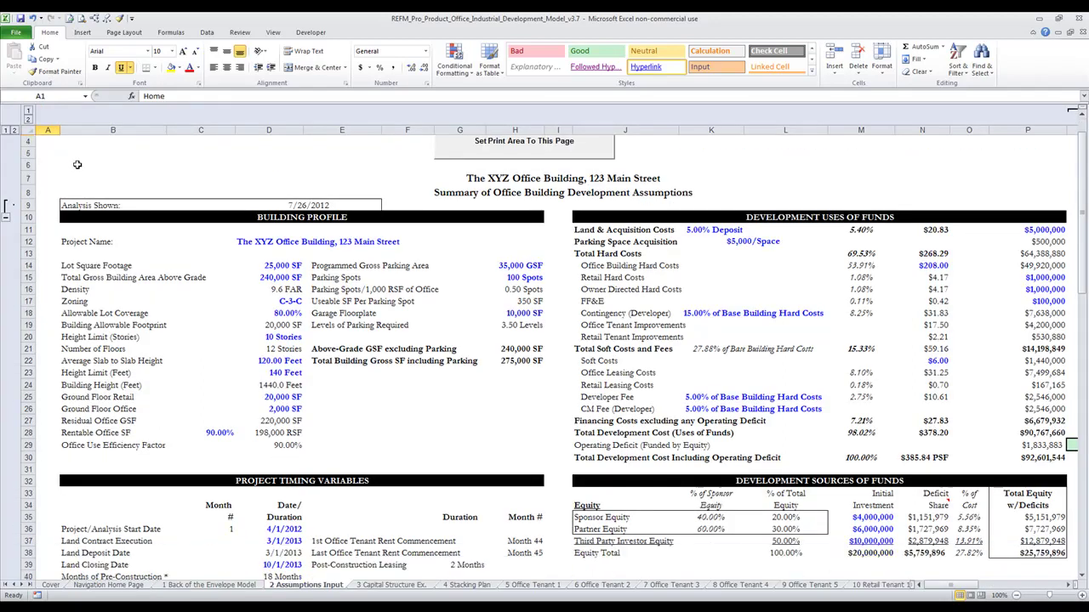
scroll(76, 164, down, 2)
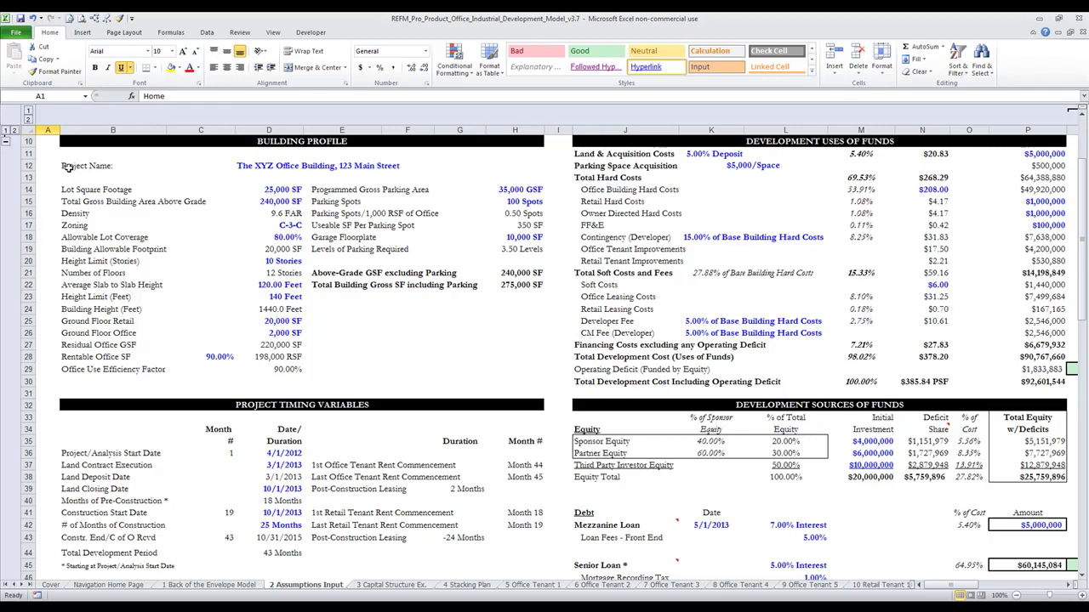
scroll(549, 223, down, 1)
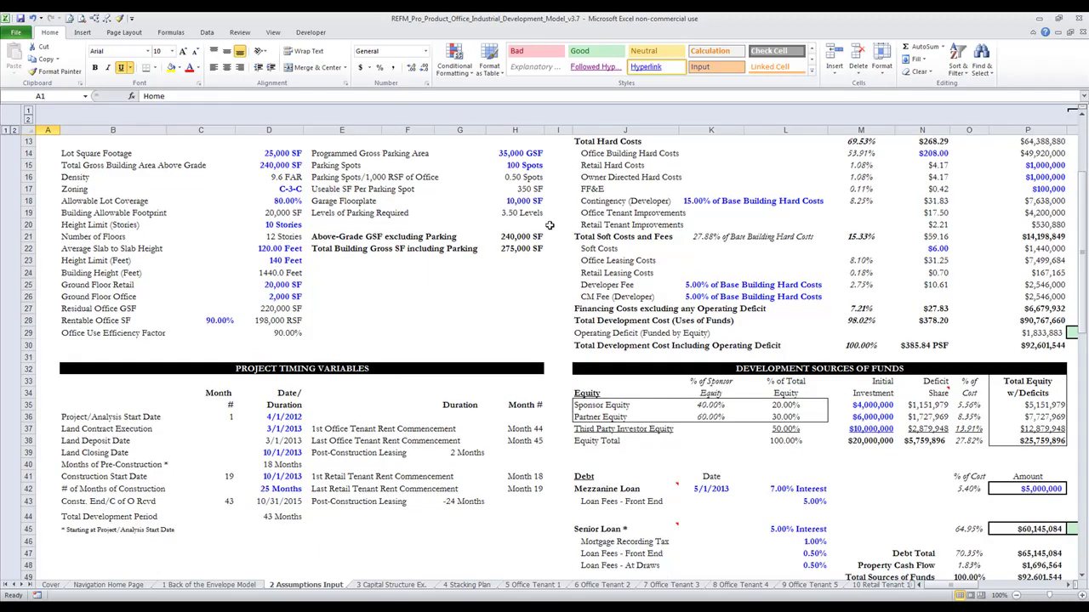
scroll(550, 224, down, 4)
scroll(552, 204, up, 6)
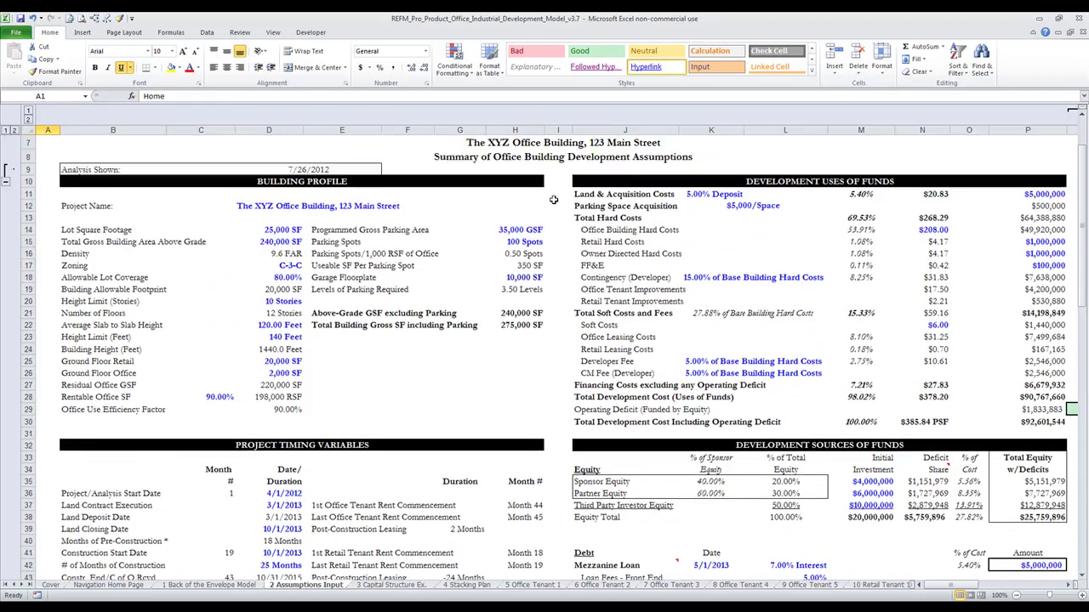
scroll(553, 200, up, 1)
Examine the cash flow, disposition, permanent loan refinancing and returns summary sections of the Assumptions Input sheet
drag(952, 592, 997, 593)
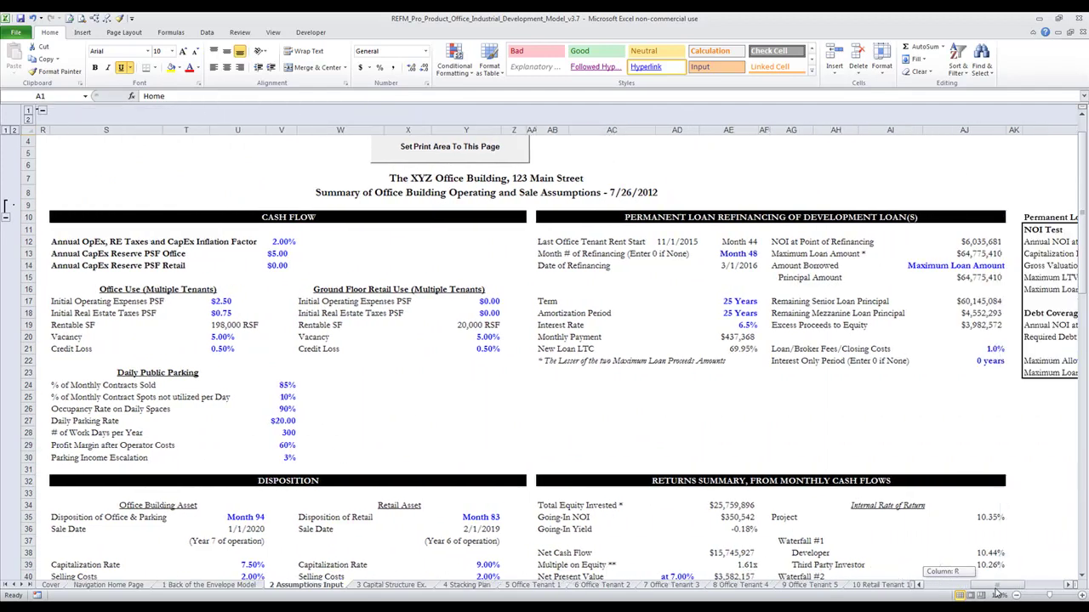
scroll(979, 566, down, 1)
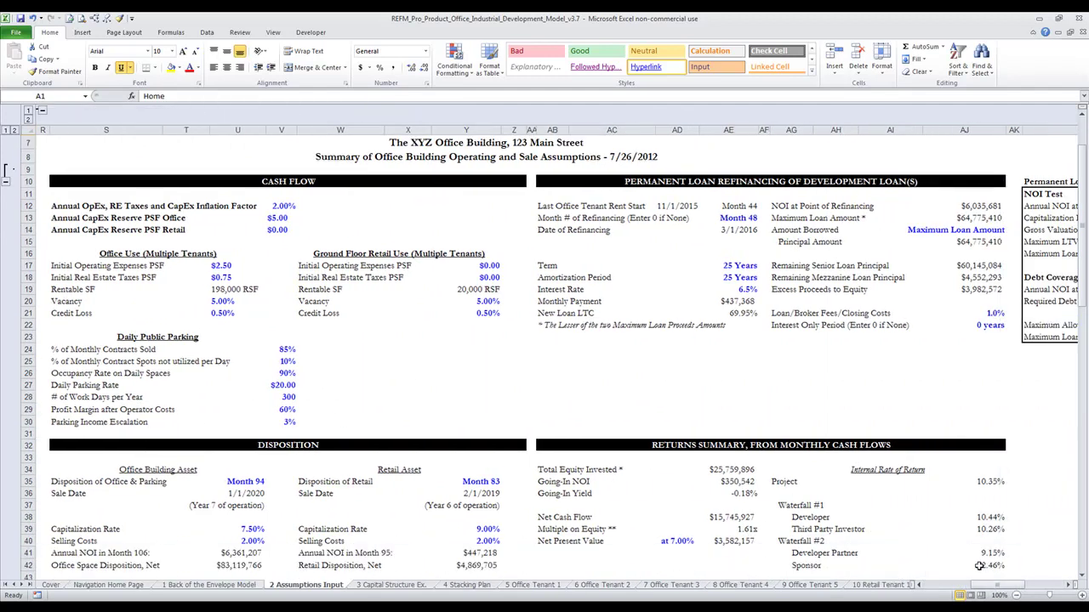
scroll(979, 565, down, 1)
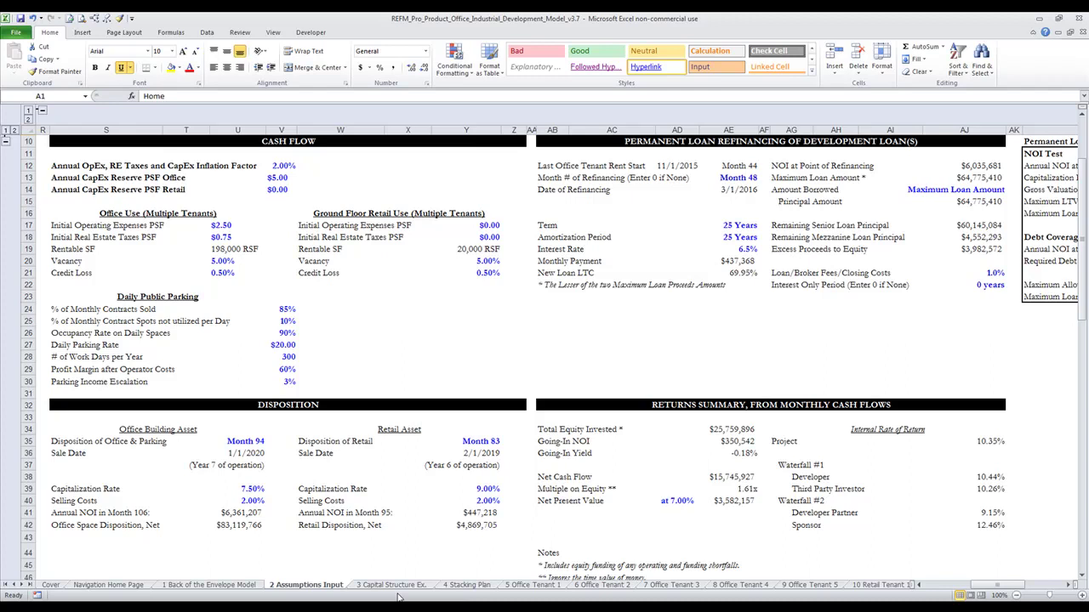
View the 3 Capital Structure Ex. sheet and the floor-by-floor square footages on the 4 Stacking Plan sheet
click(396, 587)
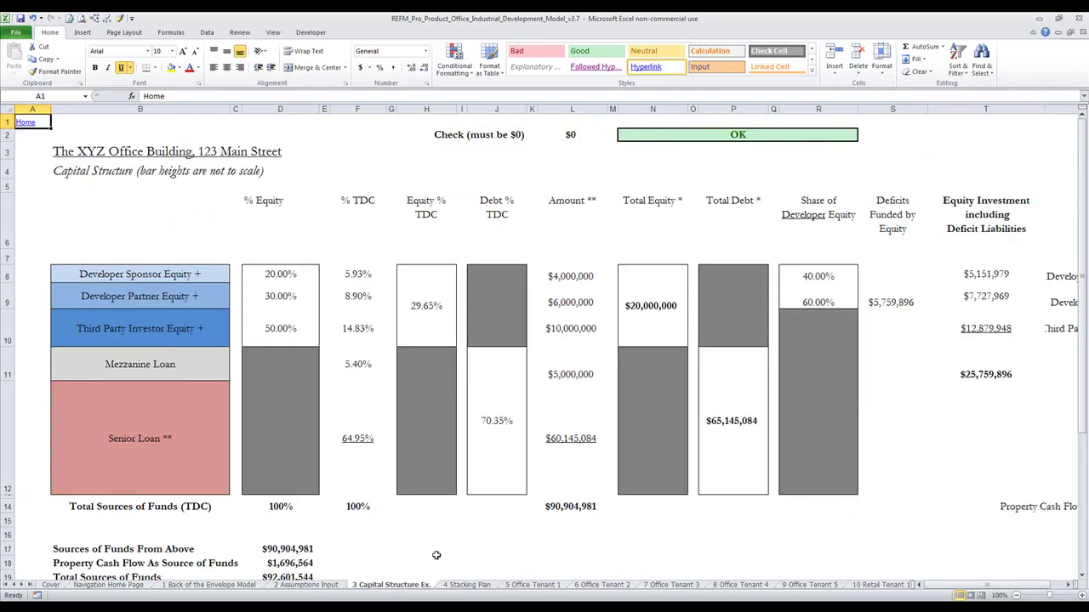
click(467, 585)
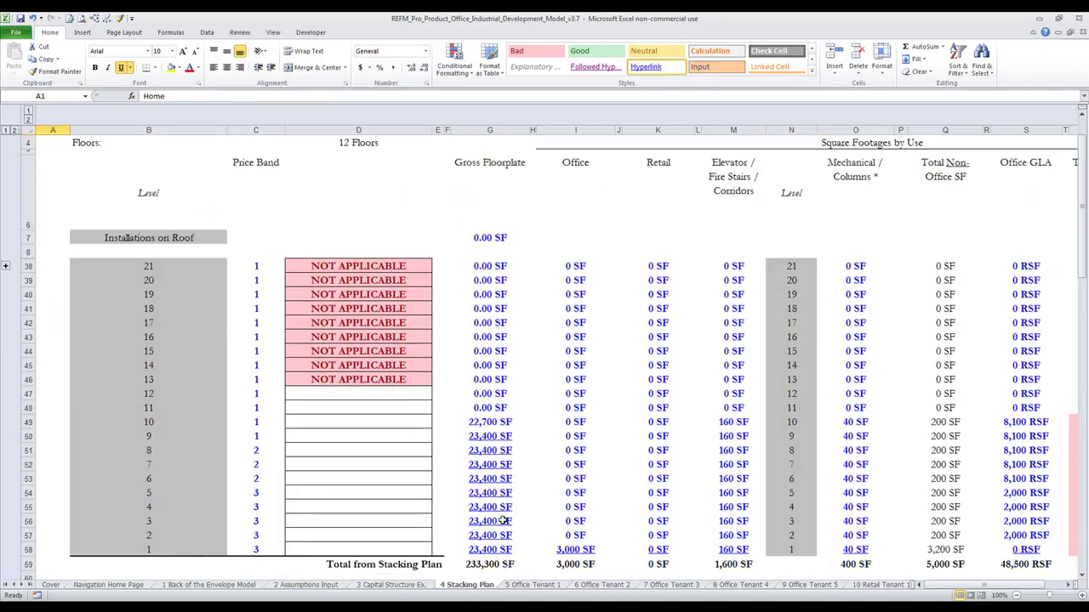
scroll(501, 520, down, 1)
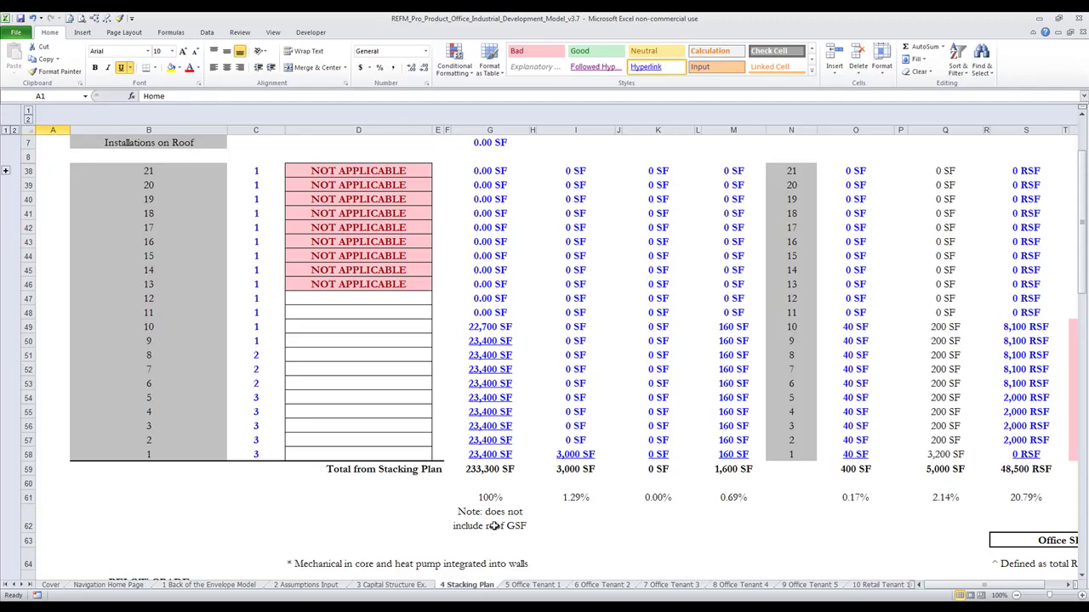
Review the 5 Office Tenant 1 sheet from general lease information through income, capital expenditures and the monthly cash flow table
click(525, 587)
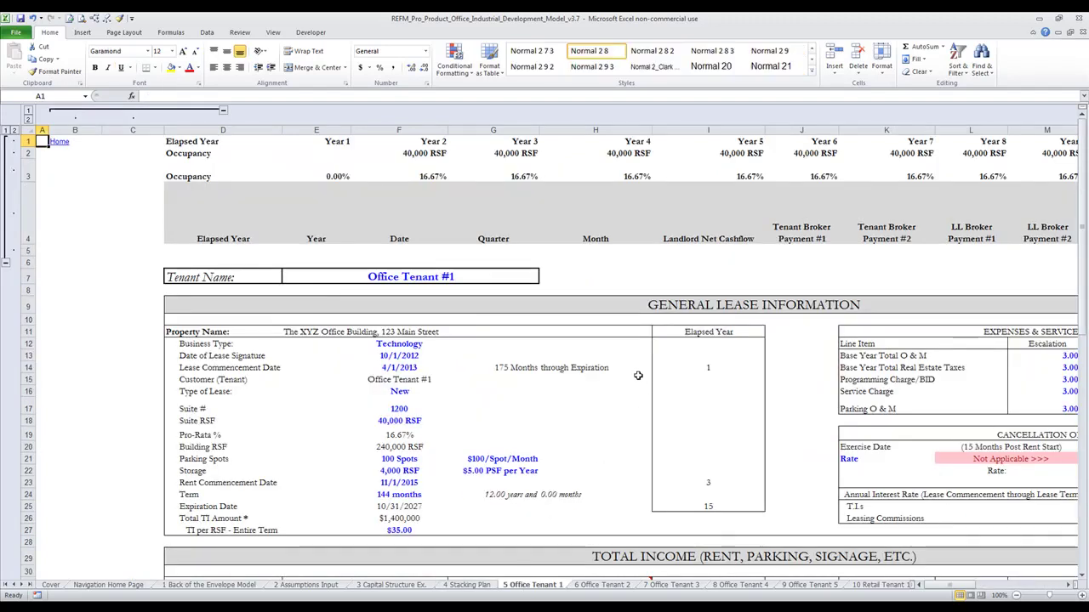
scroll(638, 375, down, 4)
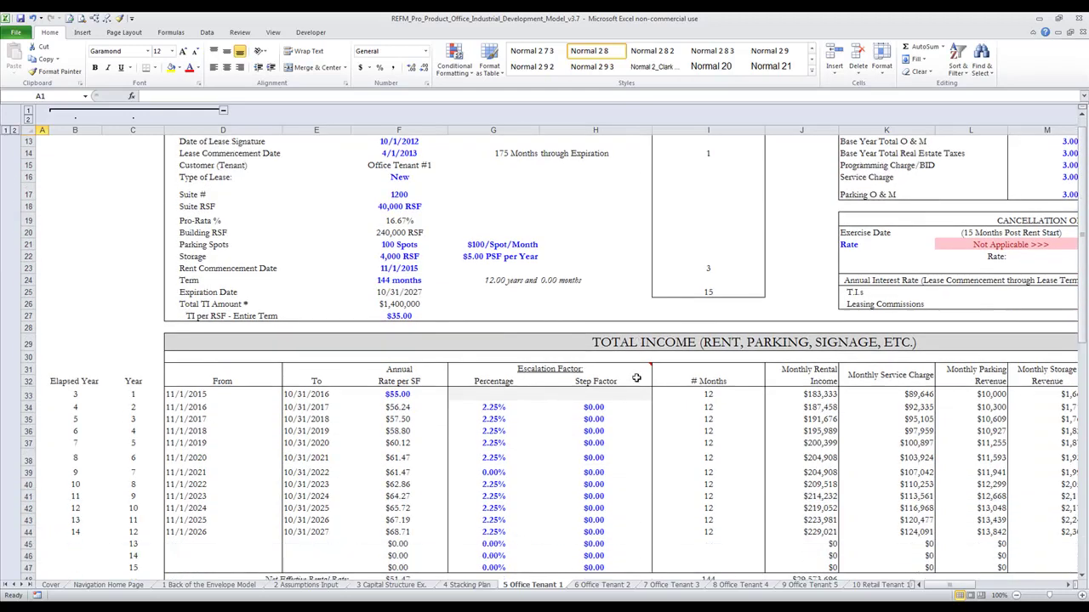
scroll(636, 378, down, 1)
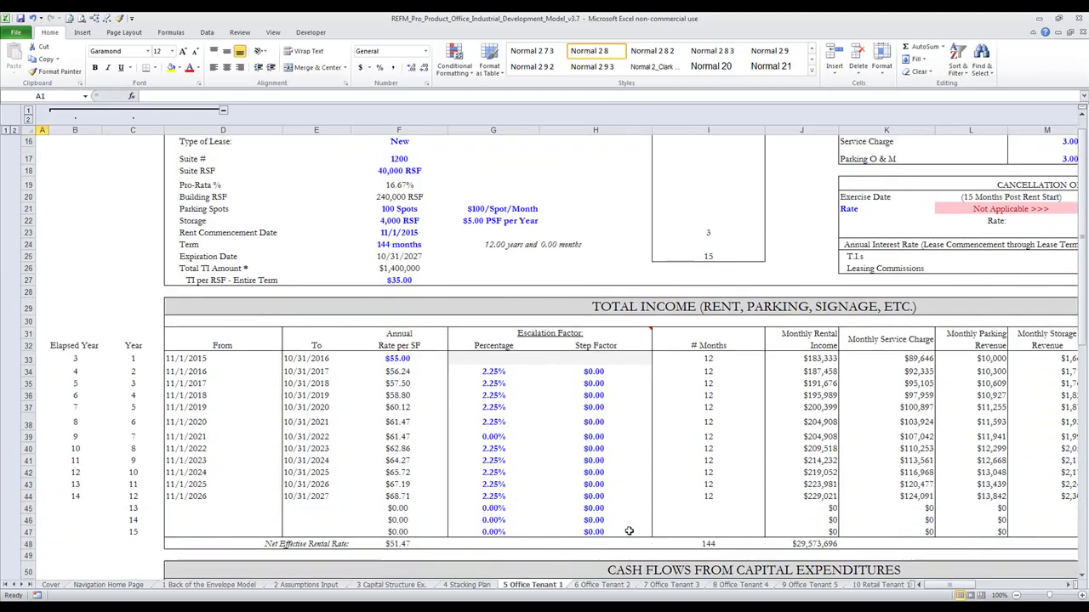
scroll(629, 531, down, 8)
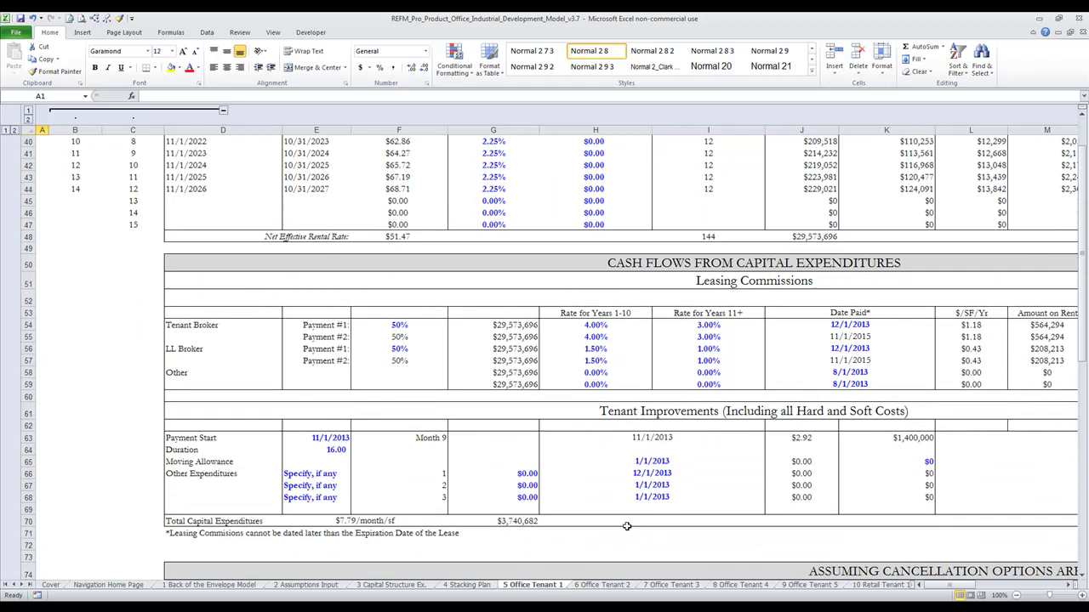
scroll(626, 526, down, 1)
scroll(626, 526, down, 7)
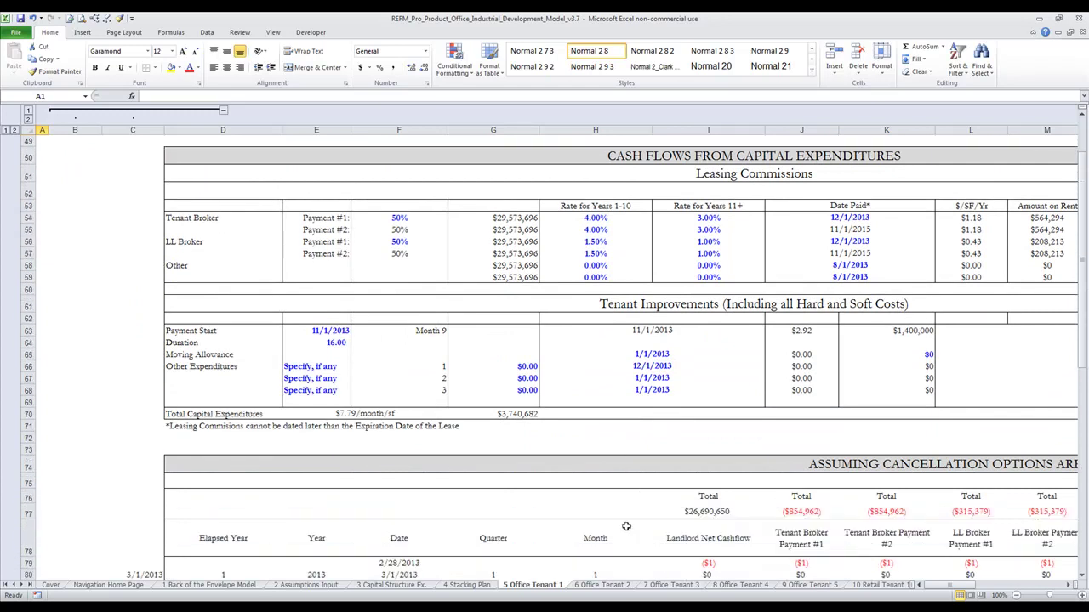
scroll(624, 525, down, 2)
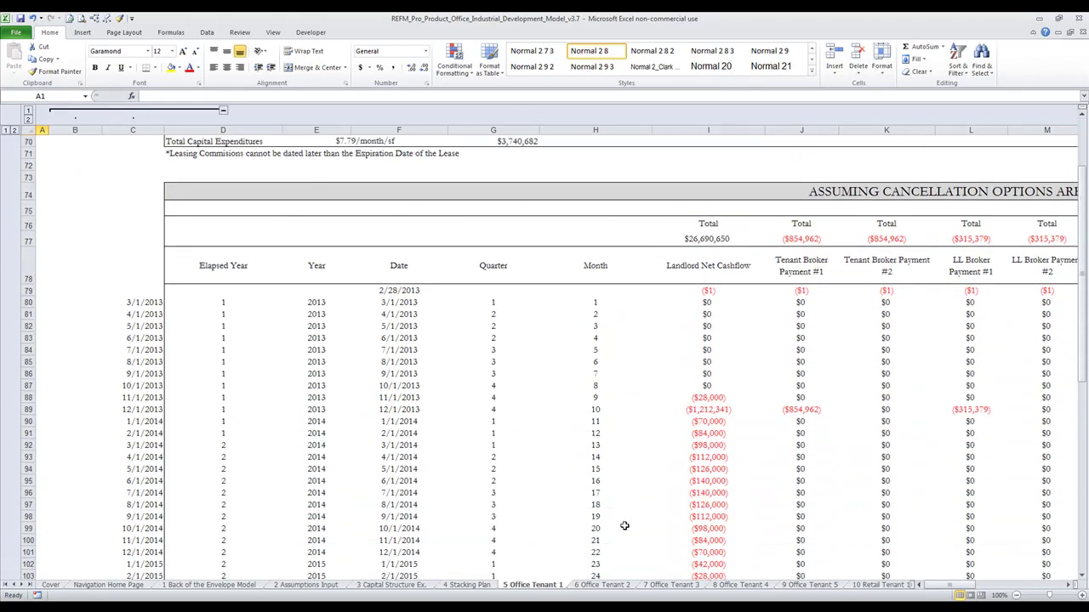
View the lease sheets for Office Tenants 2, 3, 4 and 5 in turn
click(601, 586)
click(677, 586)
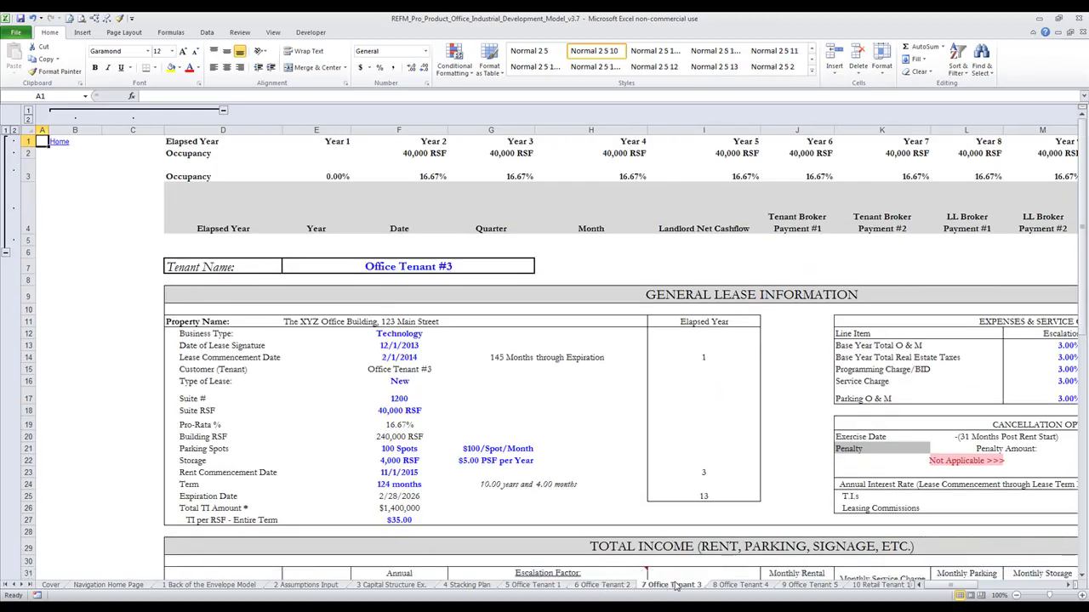
click(721, 586)
click(799, 586)
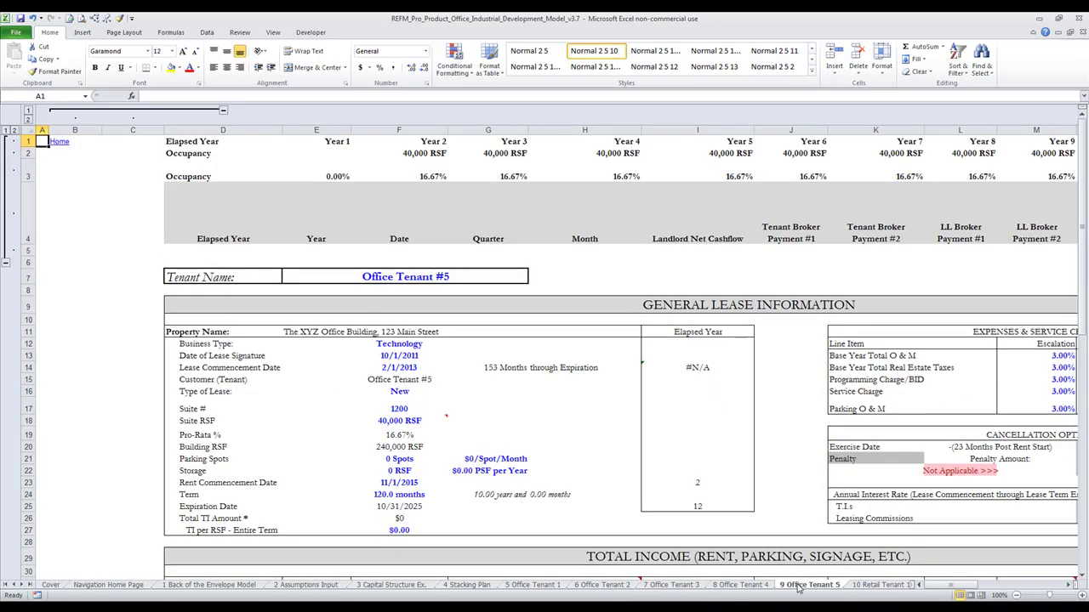
View the lease sheets for Retail Tenants 1, 2 and 3 in turn
click(864, 586)
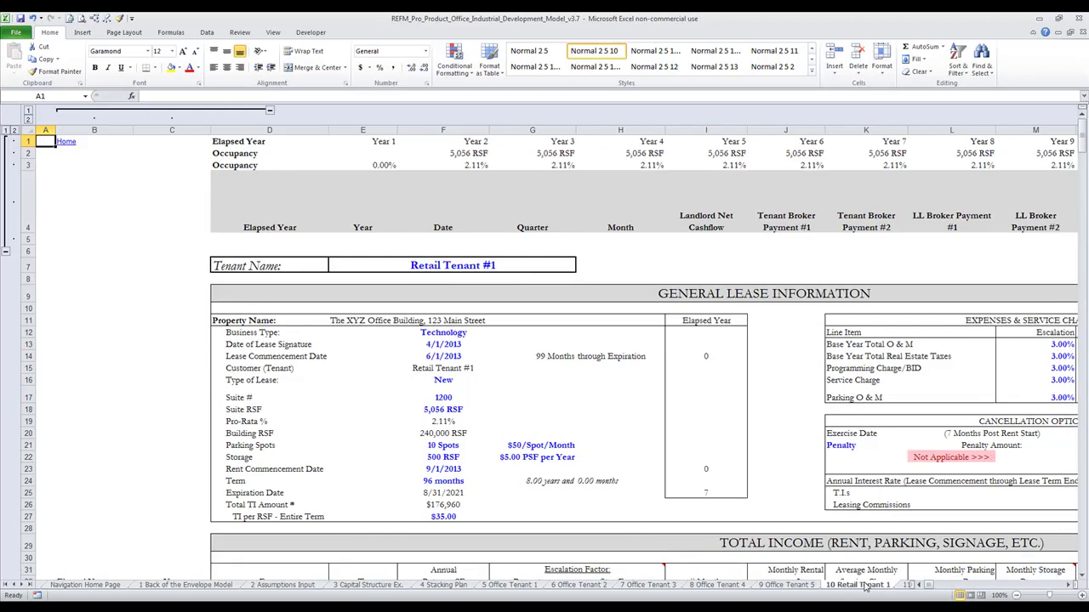
click(25, 585)
click(26, 585)
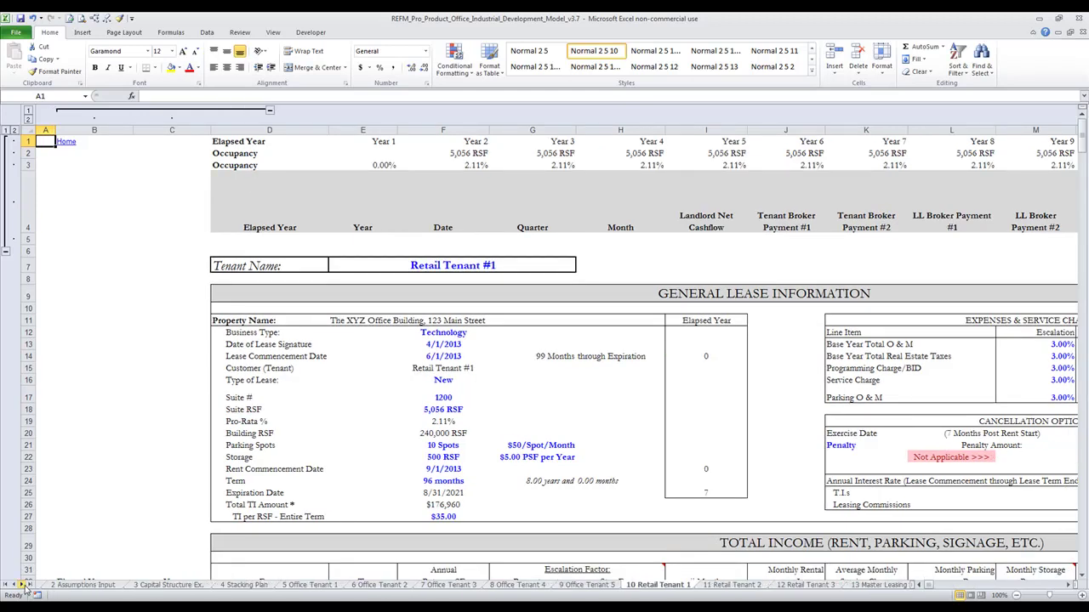
click(26, 585)
click(25, 585)
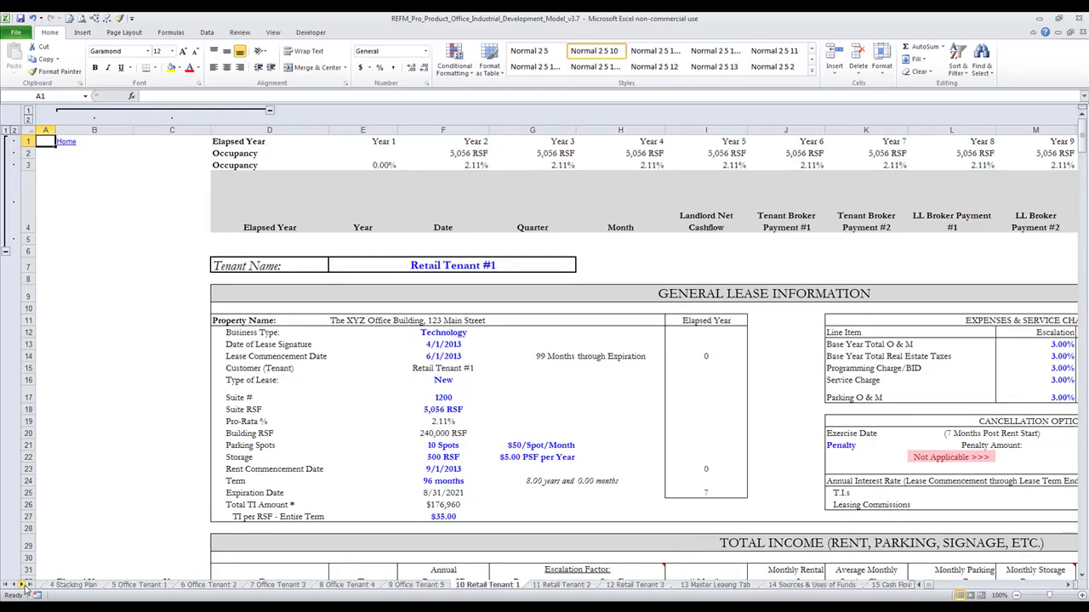
click(590, 586)
click(633, 586)
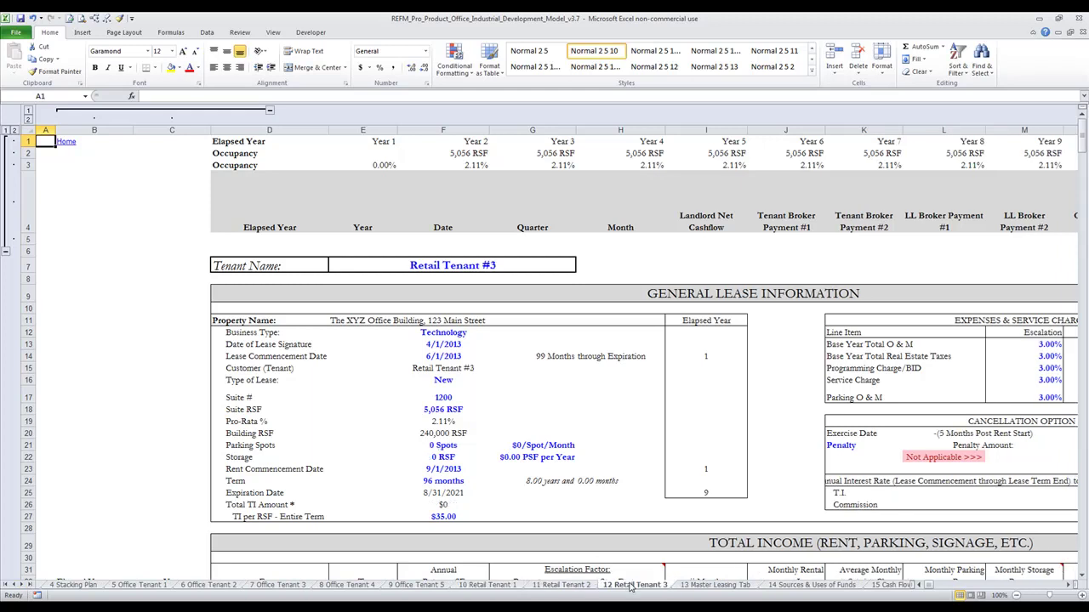
Review the income summary, rent roll and office tenant cash flow chart on the 13 Master Leasing Tab sheet
click(716, 586)
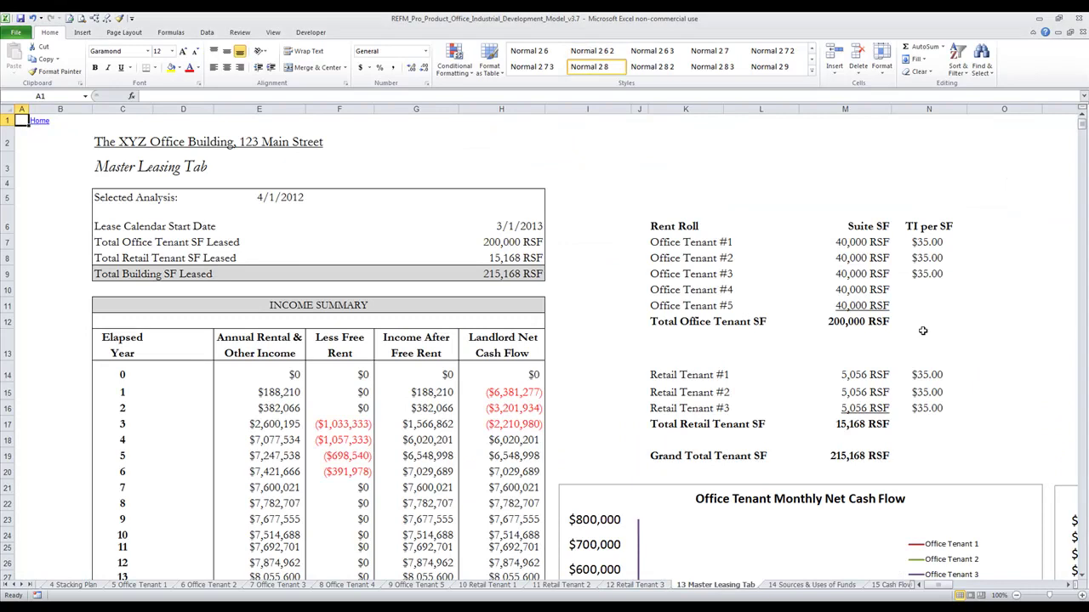
scroll(922, 329, down, 1)
scroll(922, 329, down, 4)
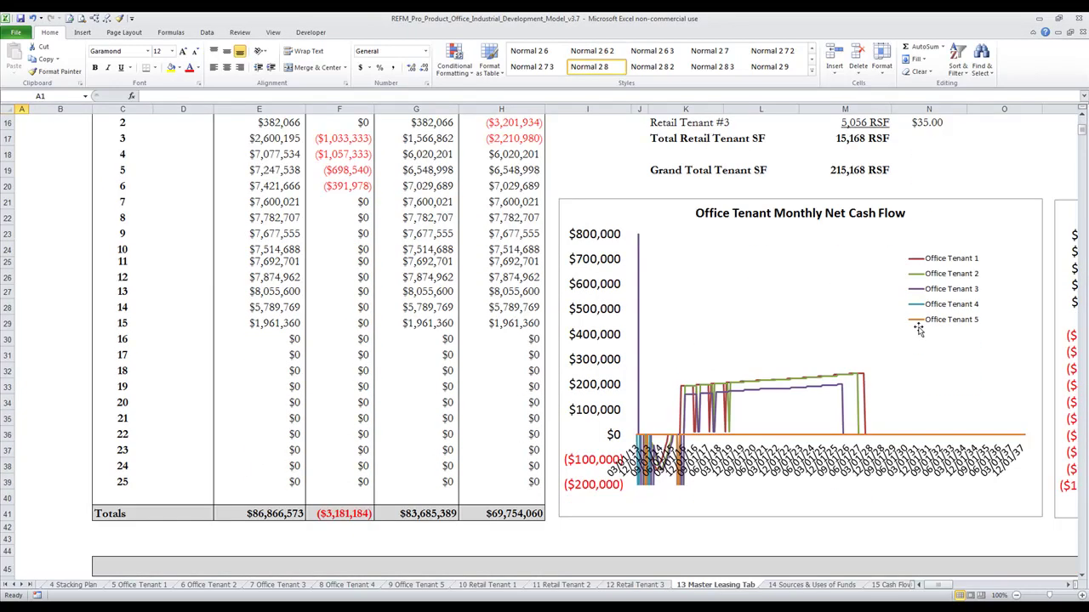
Review the uses of funds on the 14 Sources & Uses of Funds sheet, from land and hard costs through leasing commissions and soft costs
click(808, 586)
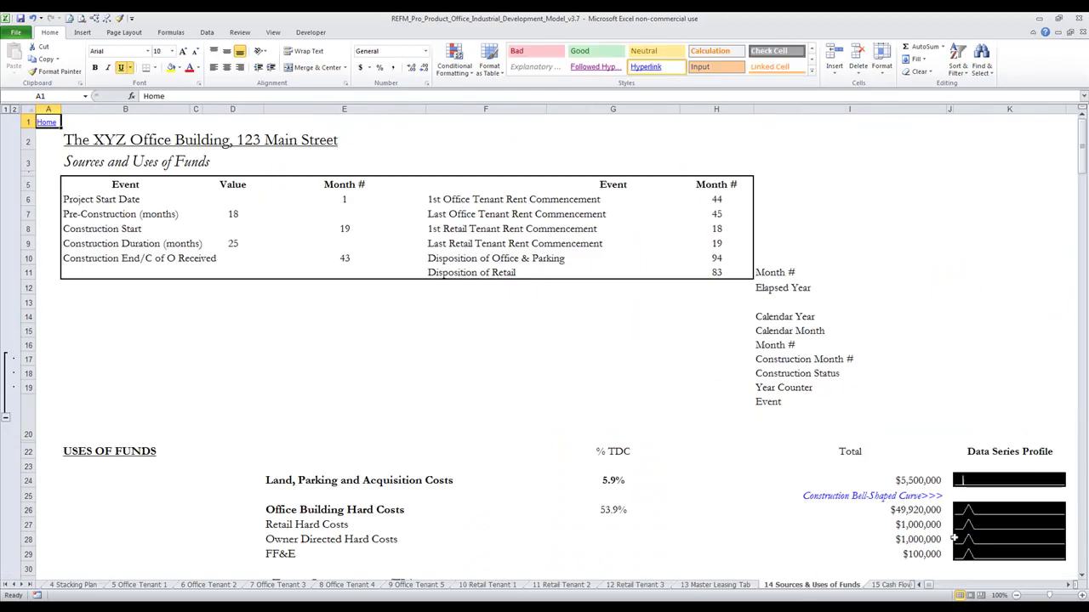
click(1082, 577)
click(1082, 578)
scroll(1082, 578, down, 5)
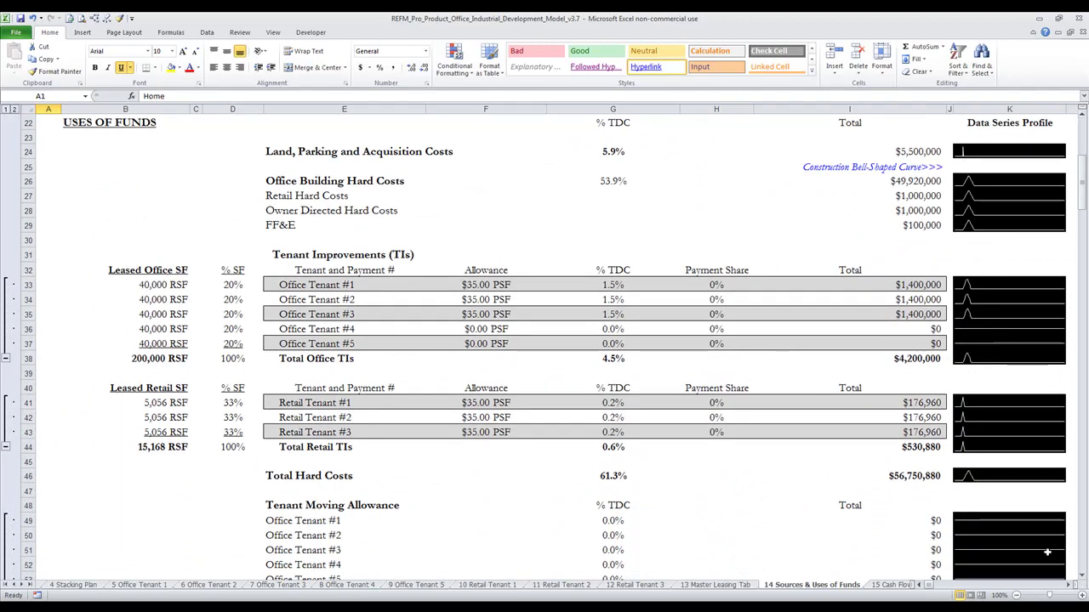
scroll(1047, 552, down, 7)
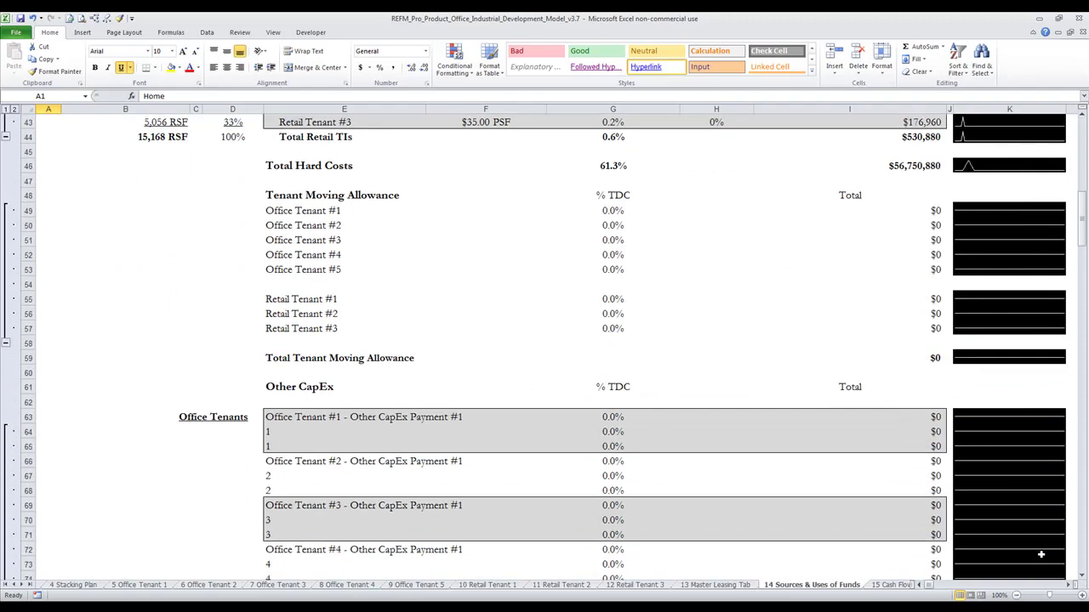
scroll(1040, 554, down, 9)
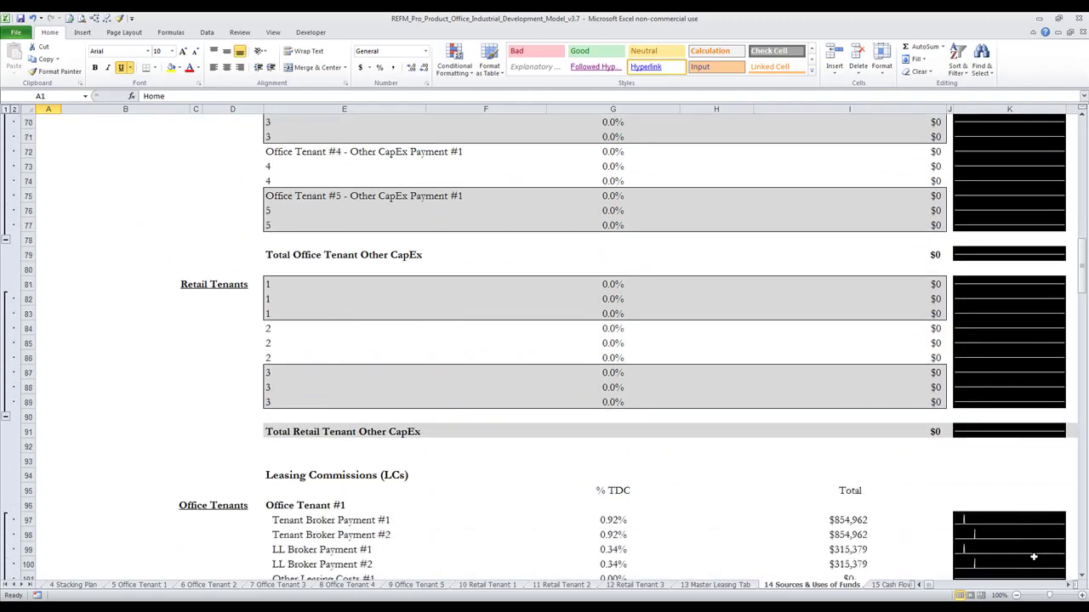
scroll(1033, 557, down, 7)
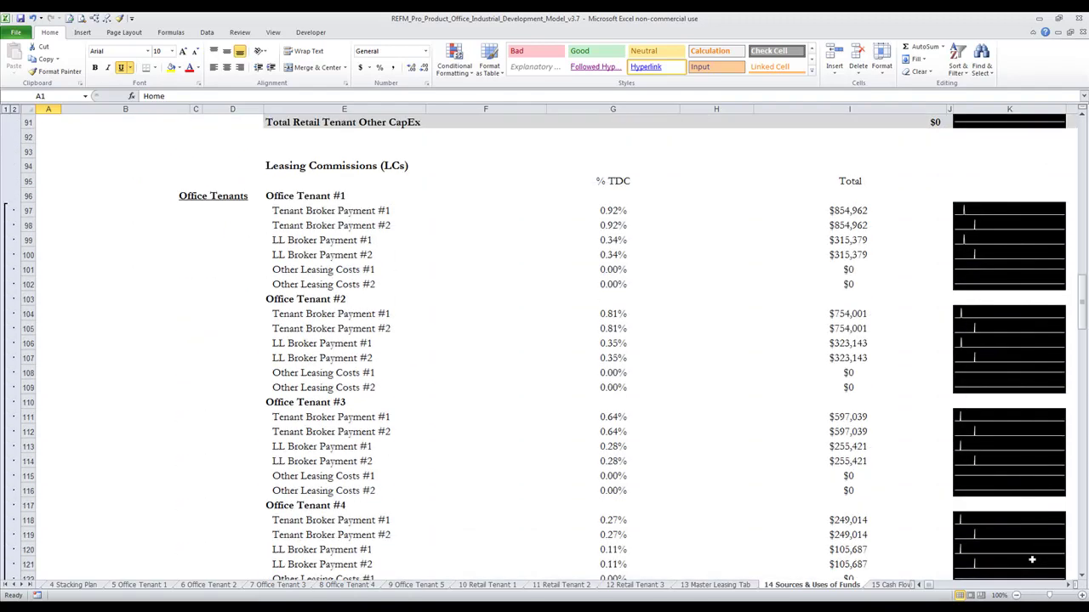
scroll(1030, 559, down, 8)
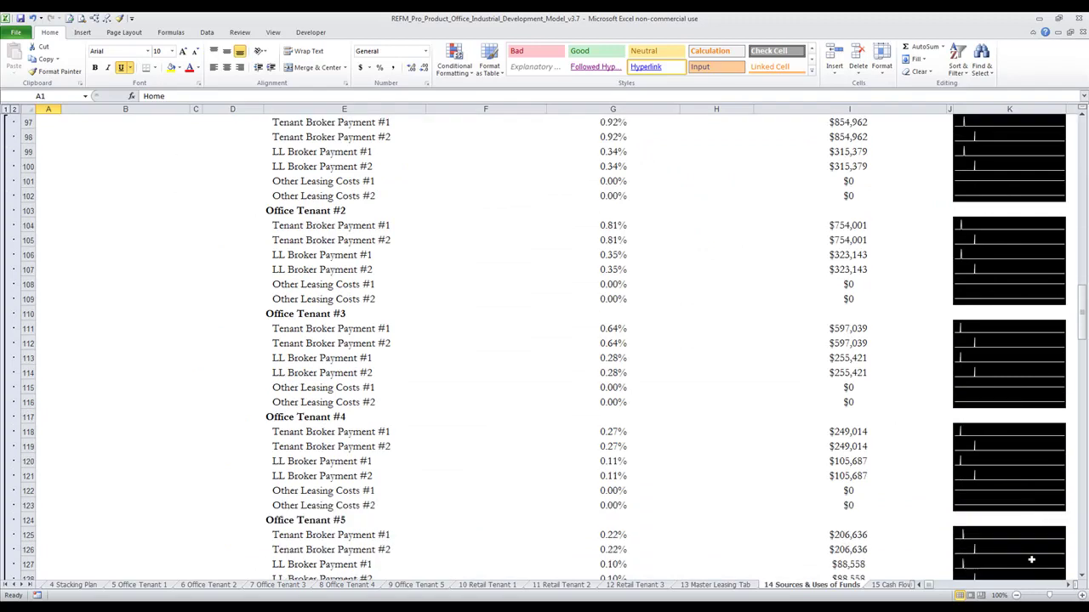
scroll(1030, 560, down, 5)
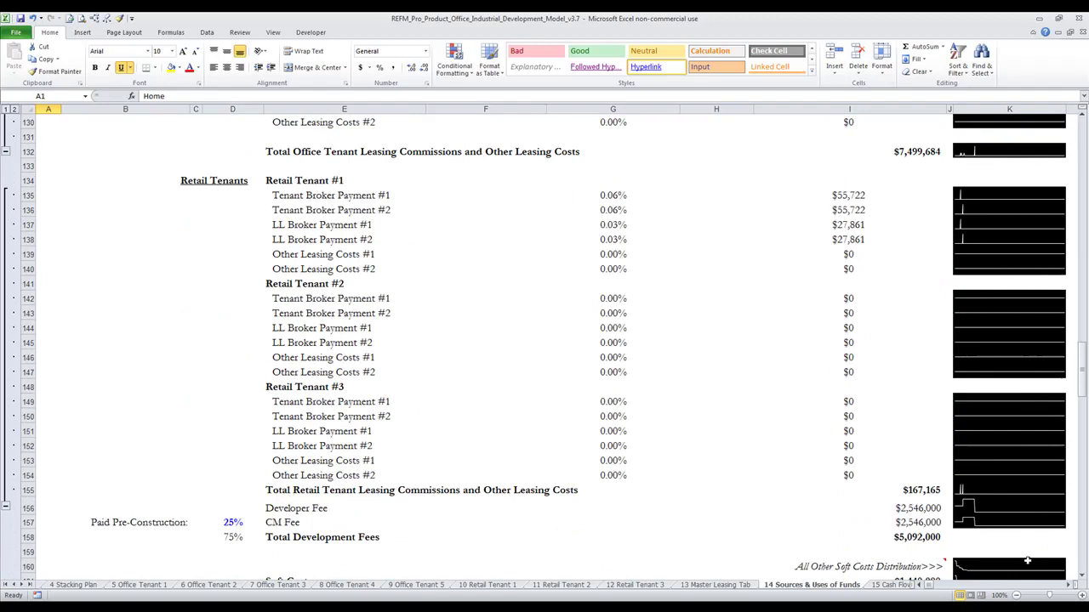
scroll(1022, 558, down, 7)
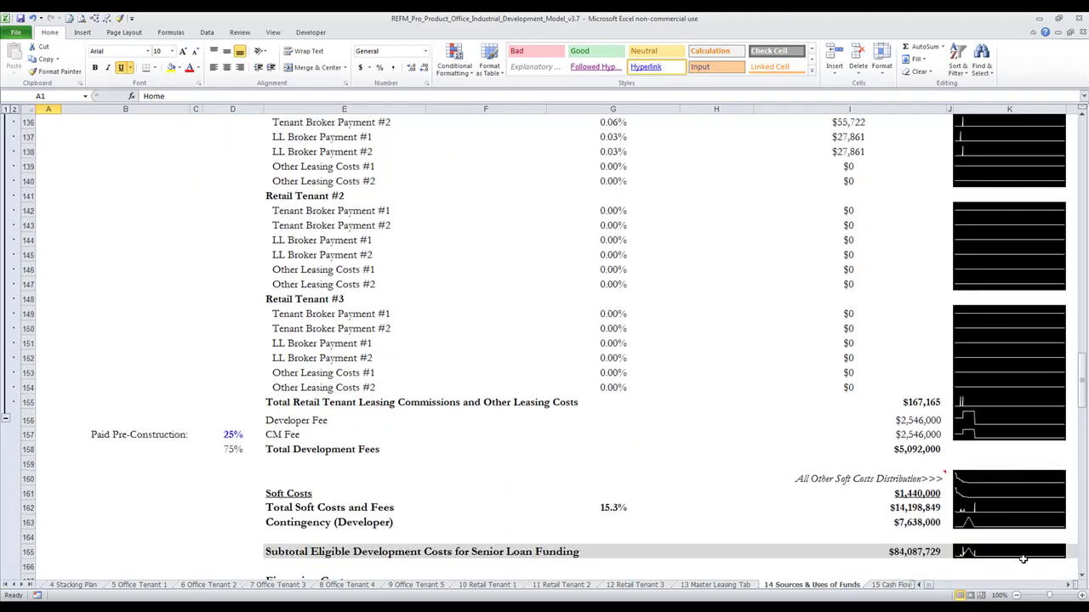
Review the sources of funds, covering the three equity tranches, the mezzanine loan and the senior loan
scroll(1022, 559, down, 14)
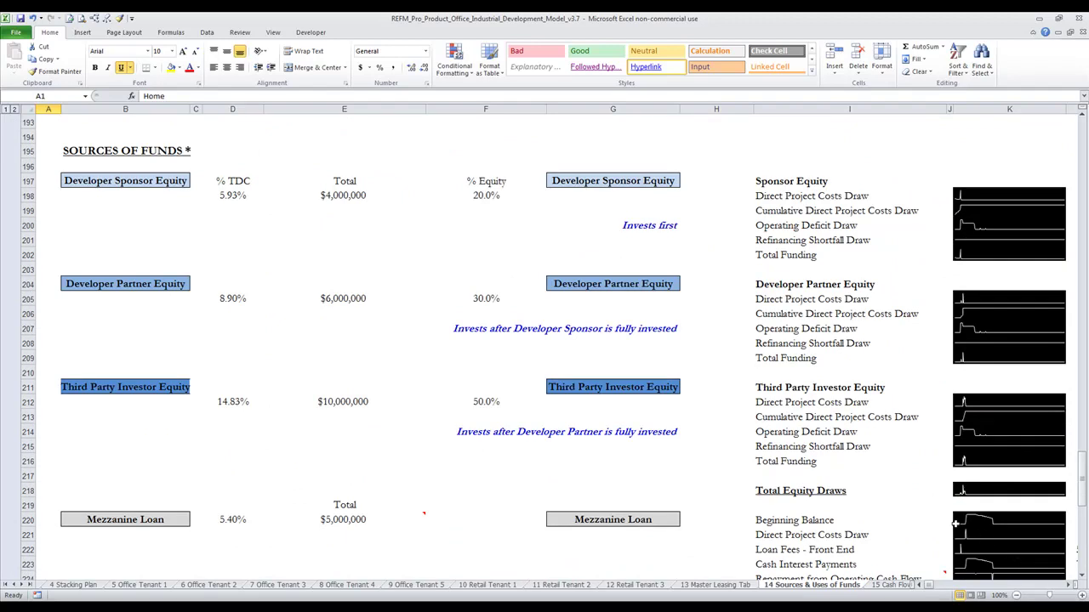
scroll(951, 520, down, 4)
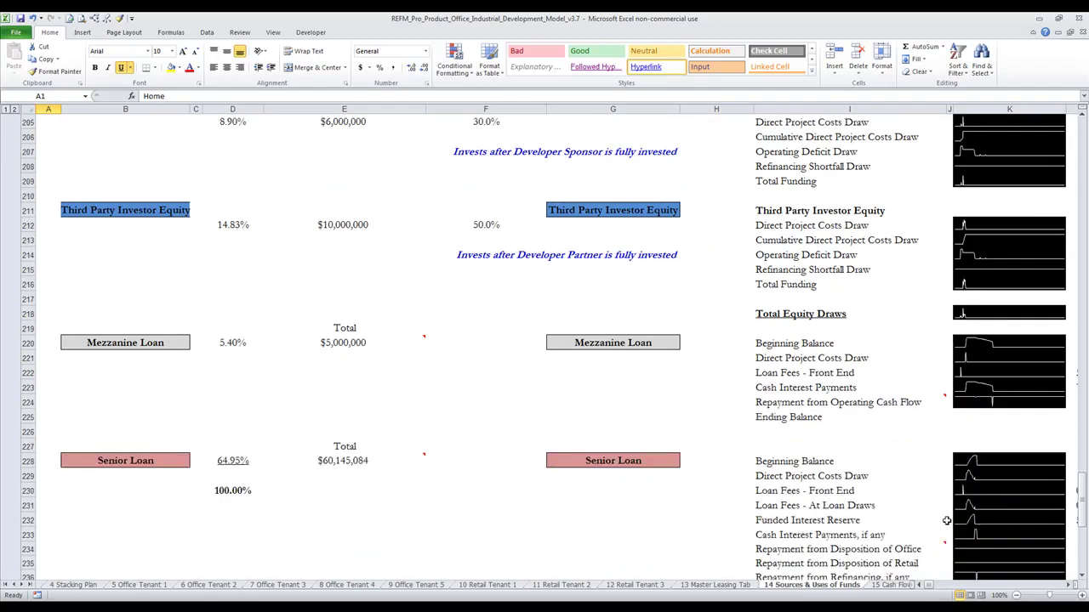
scroll(944, 520, down, 1)
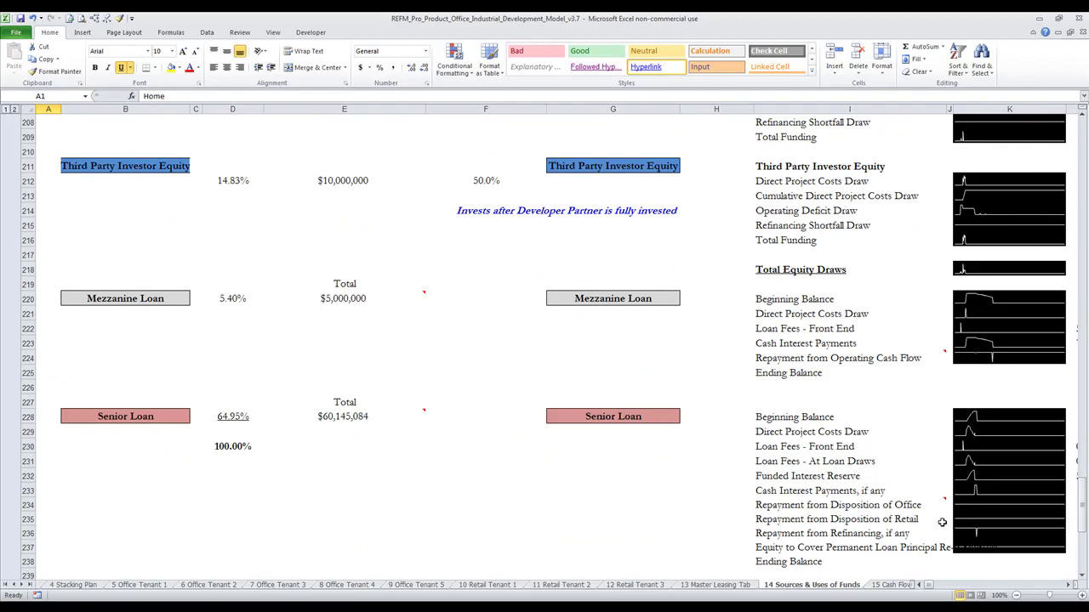
Review the office and parking section of the 15 Cash Flow Ex. sheet, from revenues down to NOI after the CapEx reserve
key(ctrl+Page_Down)
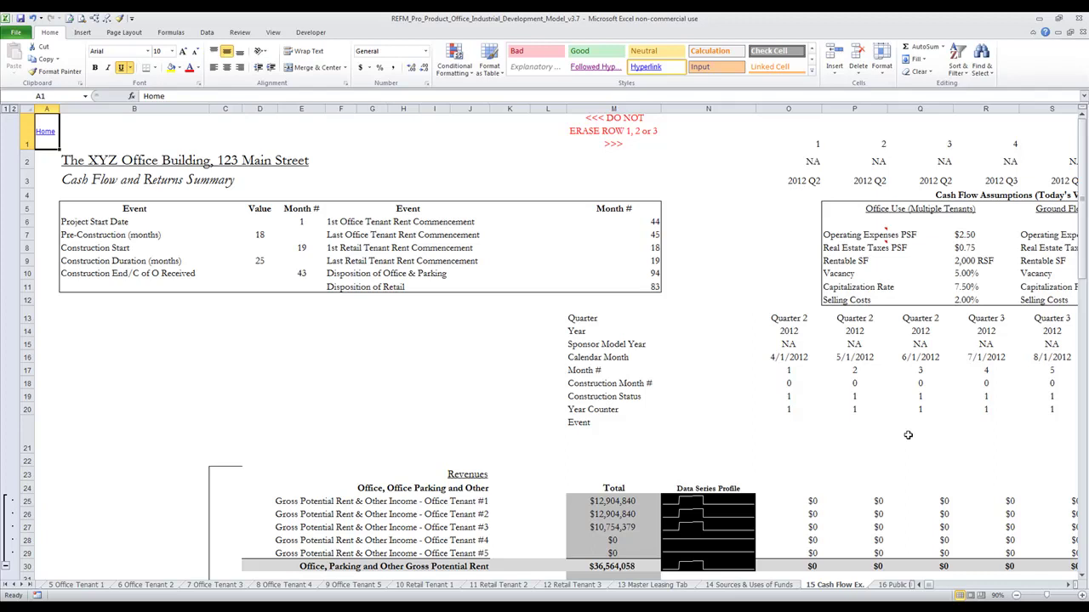
scroll(927, 438, down, 2)
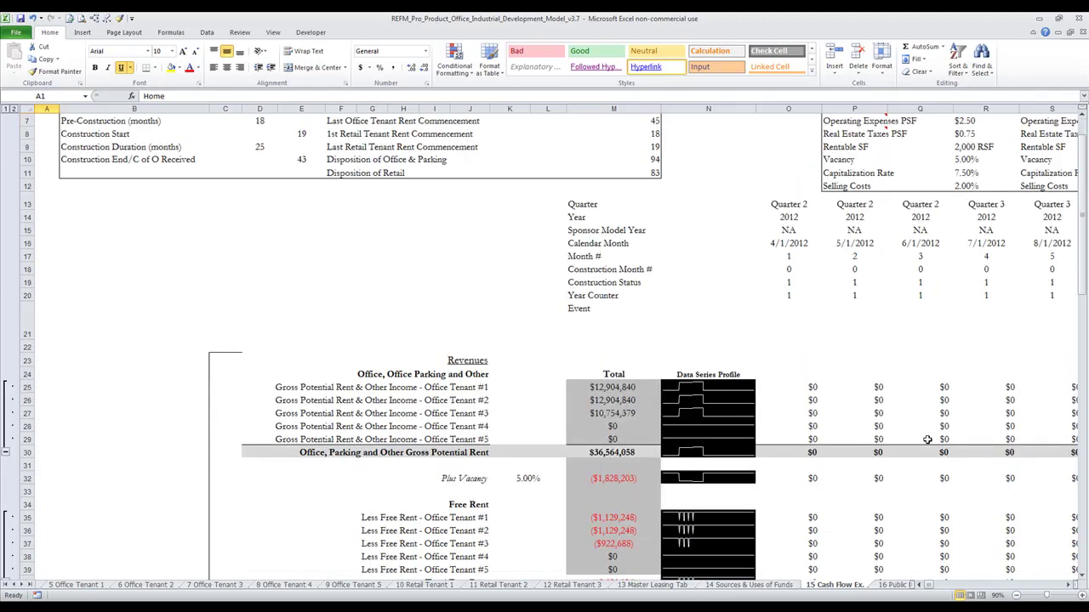
scroll(923, 440, down, 4)
scroll(921, 441, down, 1)
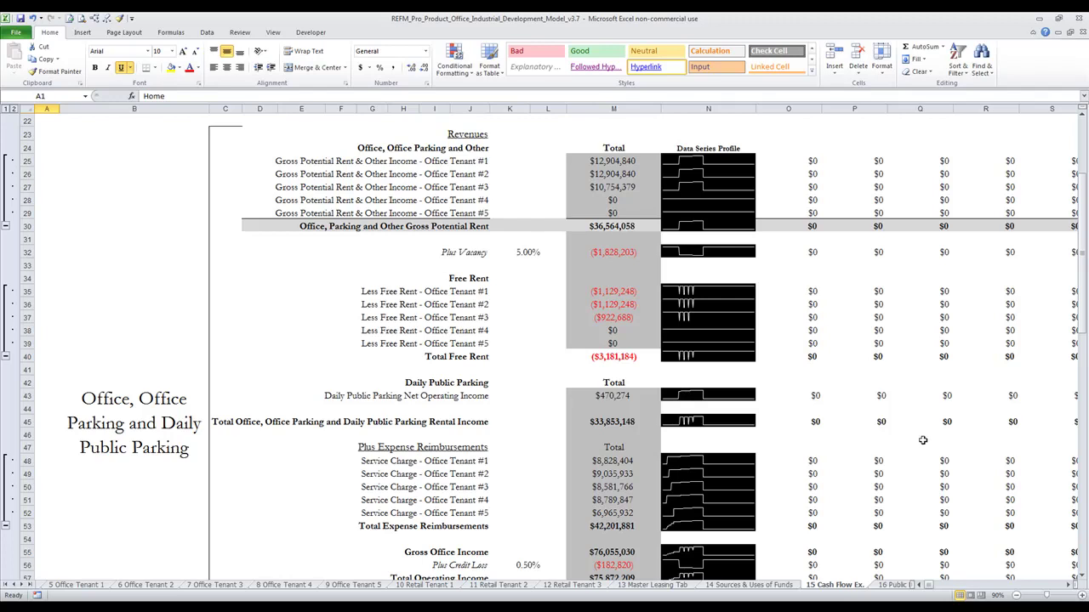
scroll(921, 441, down, 2)
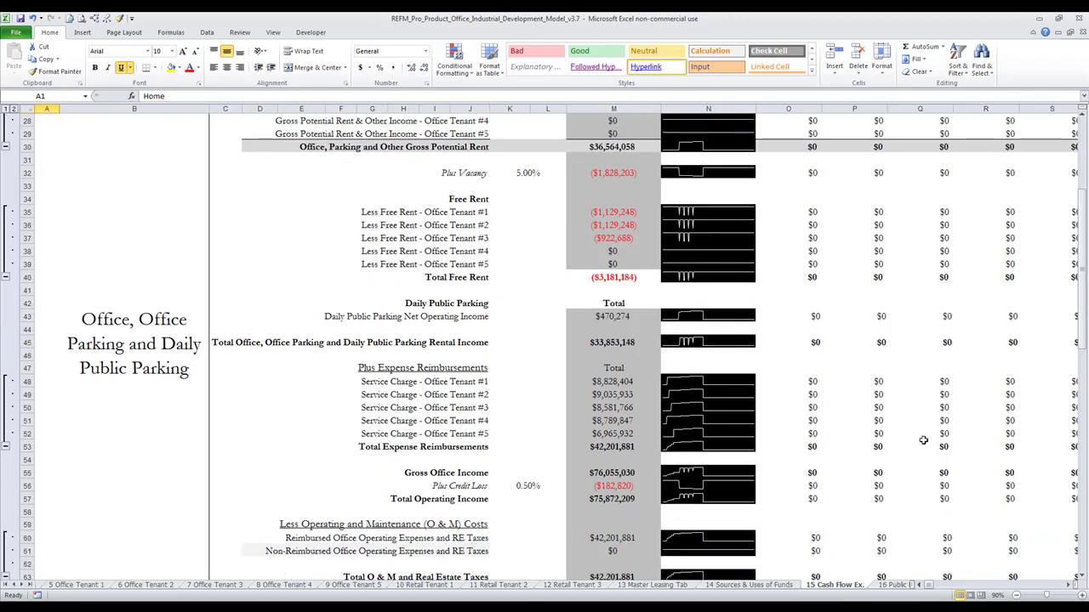
scroll(922, 441, down, 2)
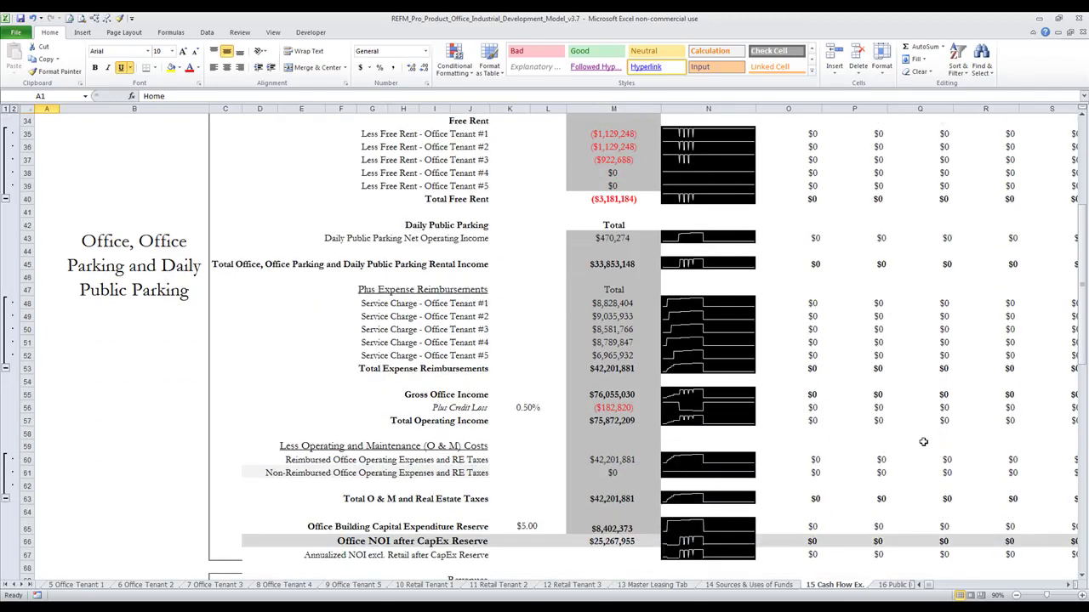
Examine the retail section, debt service, capital events and financing cash flows down to the project levered cash flow
scroll(923, 441, down, 10)
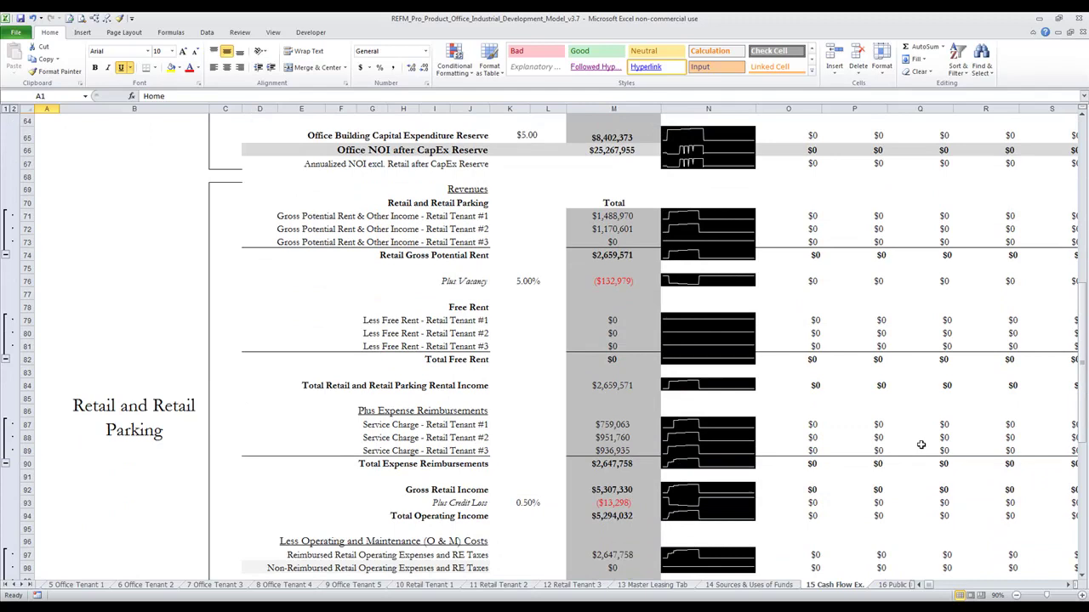
scroll(921, 445, down, 1)
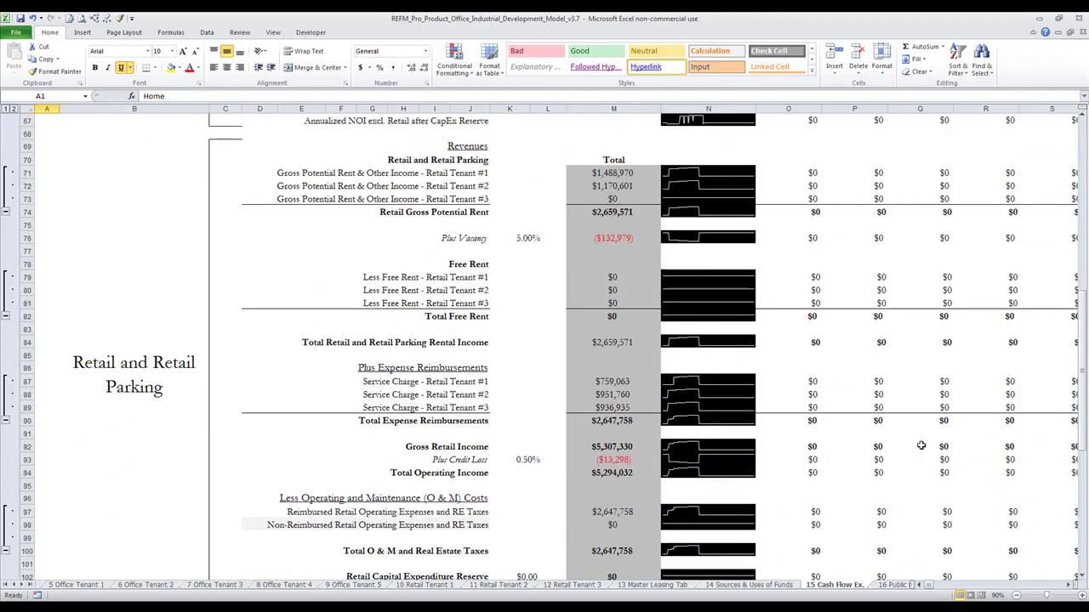
scroll(921, 444, down, 10)
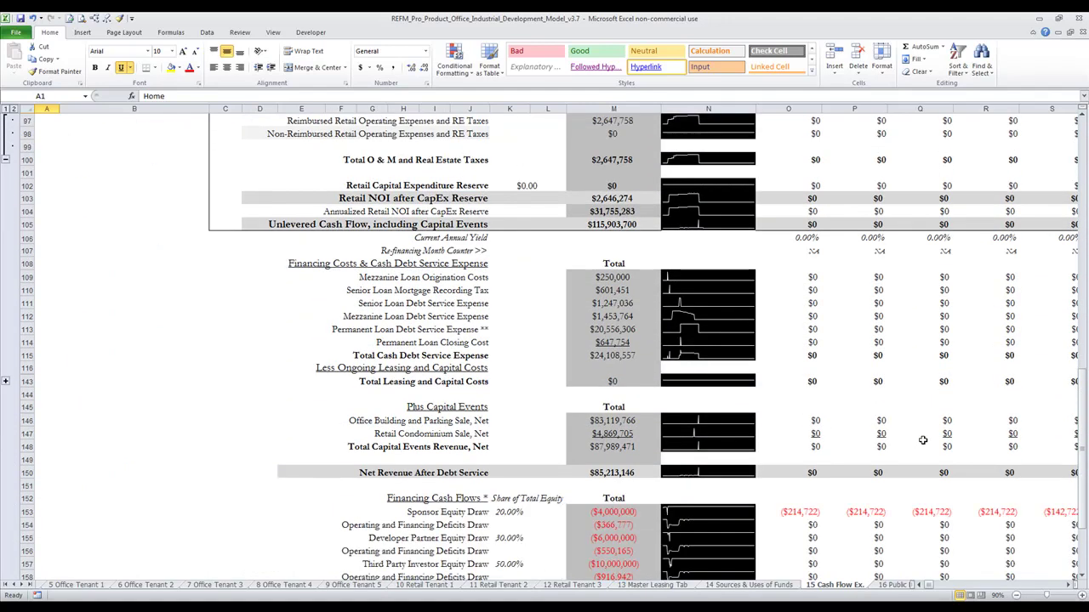
scroll(923, 440, down, 6)
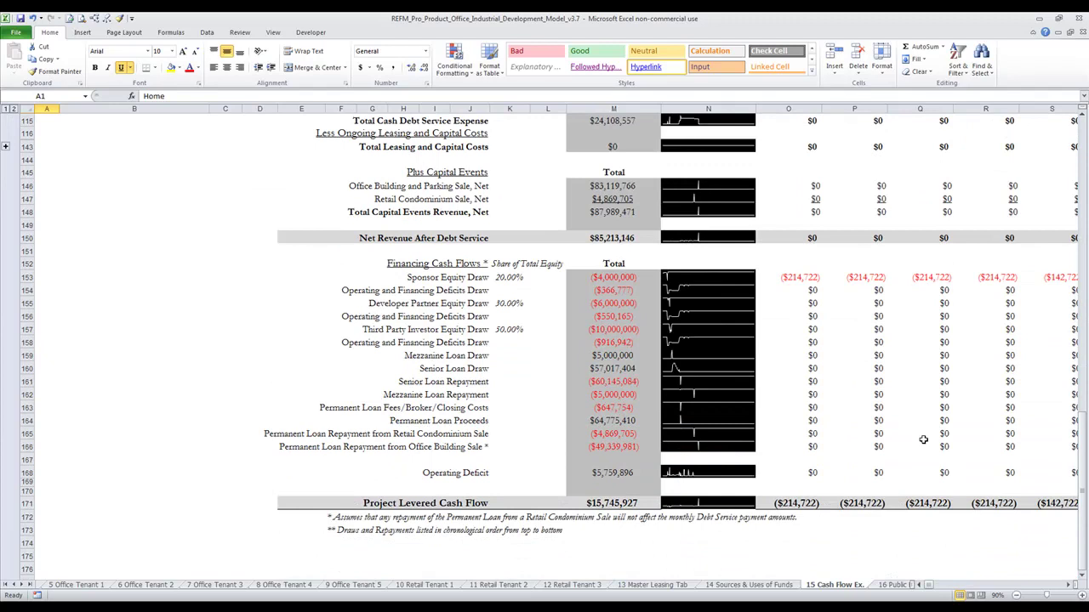
View the public parking income, annual and quarterly sources and uses, annual and quarterly cash flow, and transaction summary sheets (16 to 21) in turn
click(893, 586)
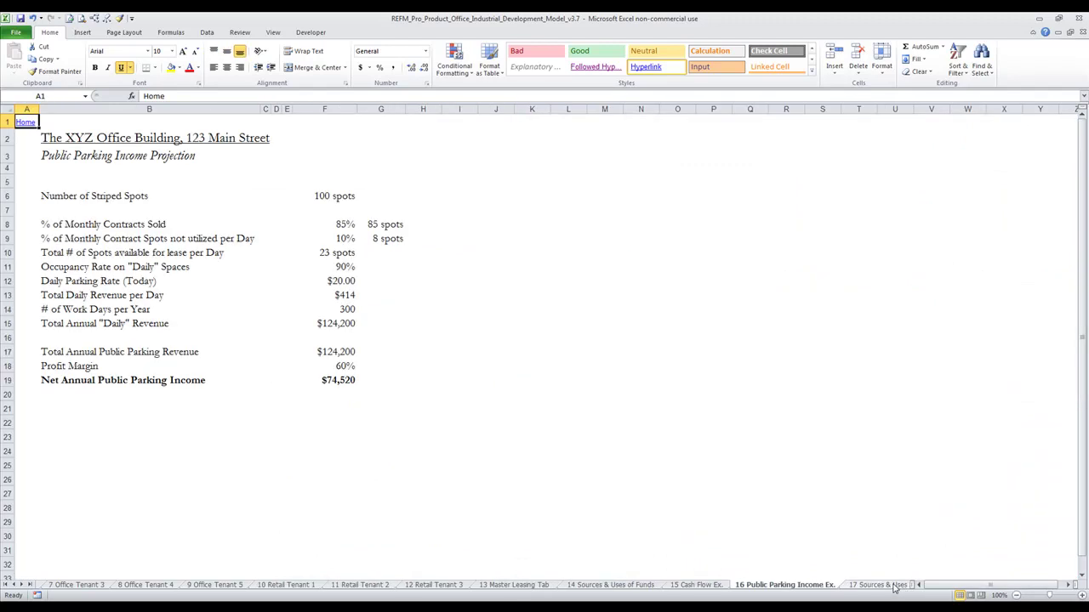
click(876, 585)
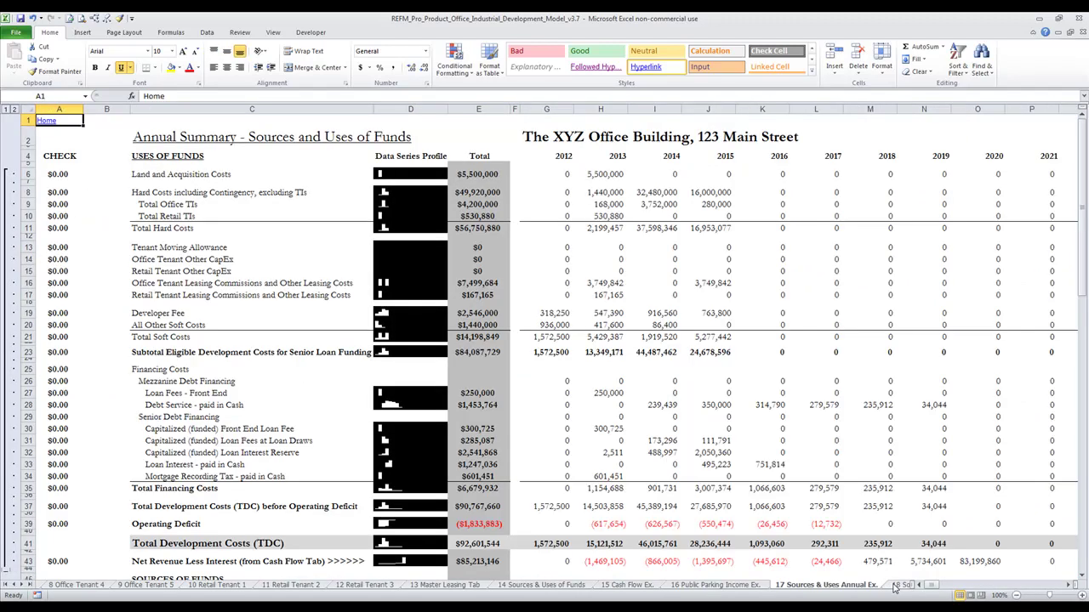
click(897, 586)
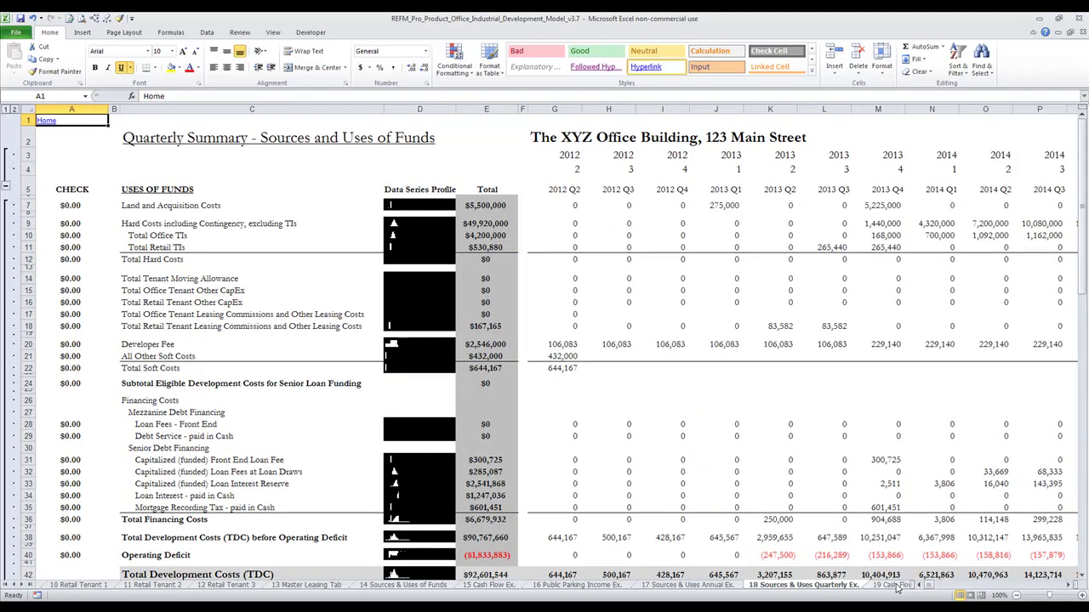
click(893, 585)
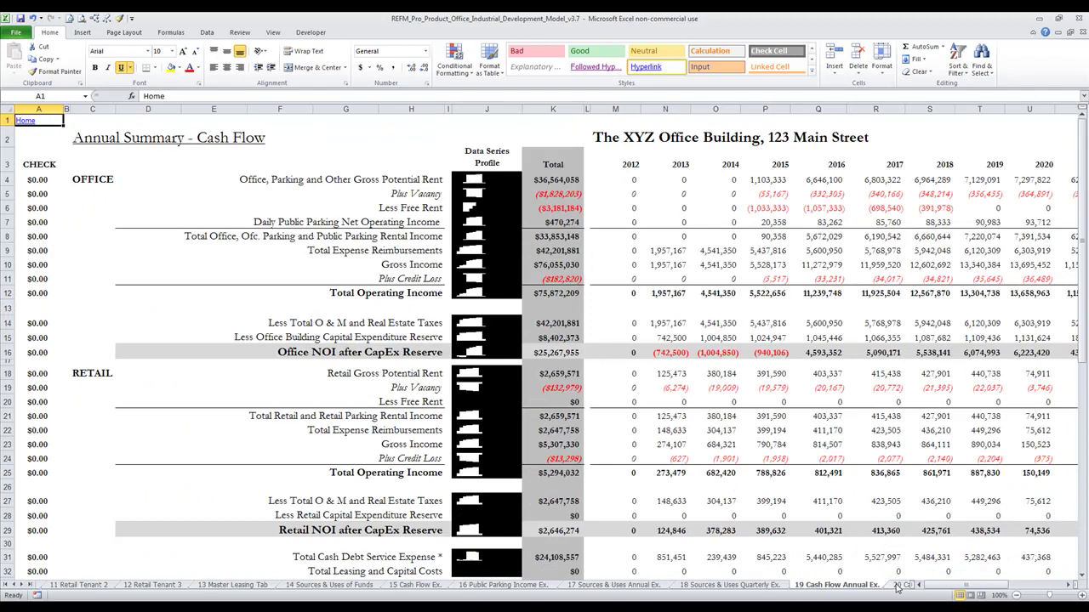
click(897, 586)
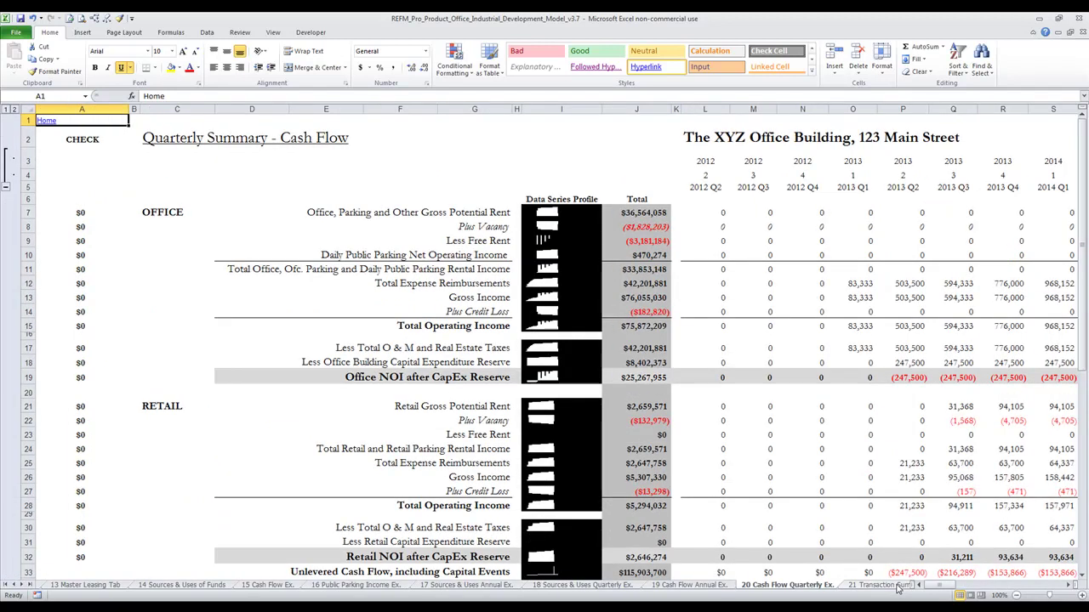
click(897, 586)
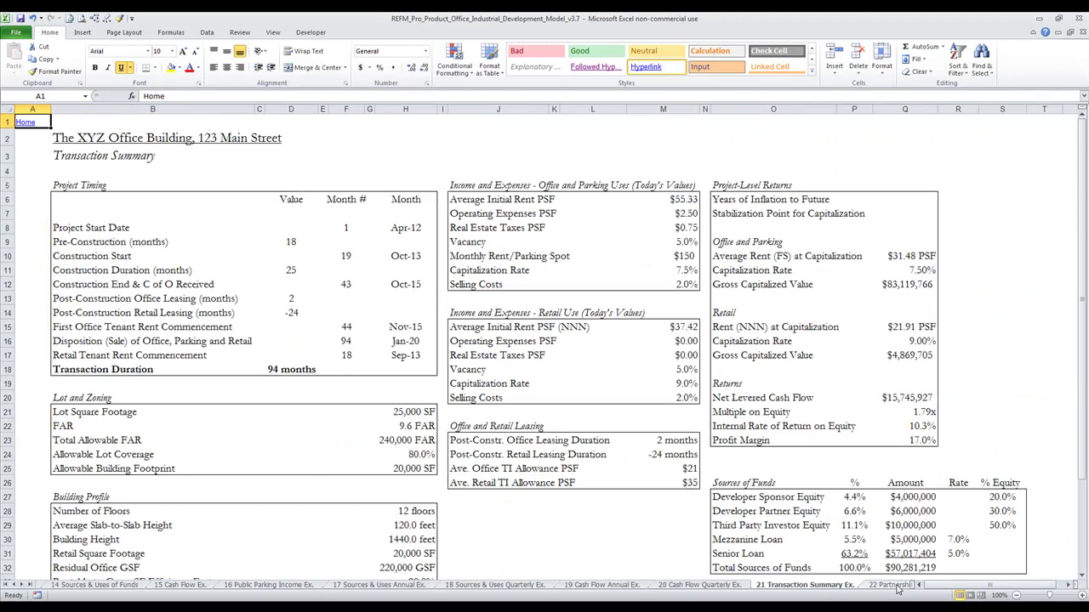
View the partnership structure, Waterfall #1 and #2, and both JV returns summary sheets (22 to 26) in turn
click(893, 586)
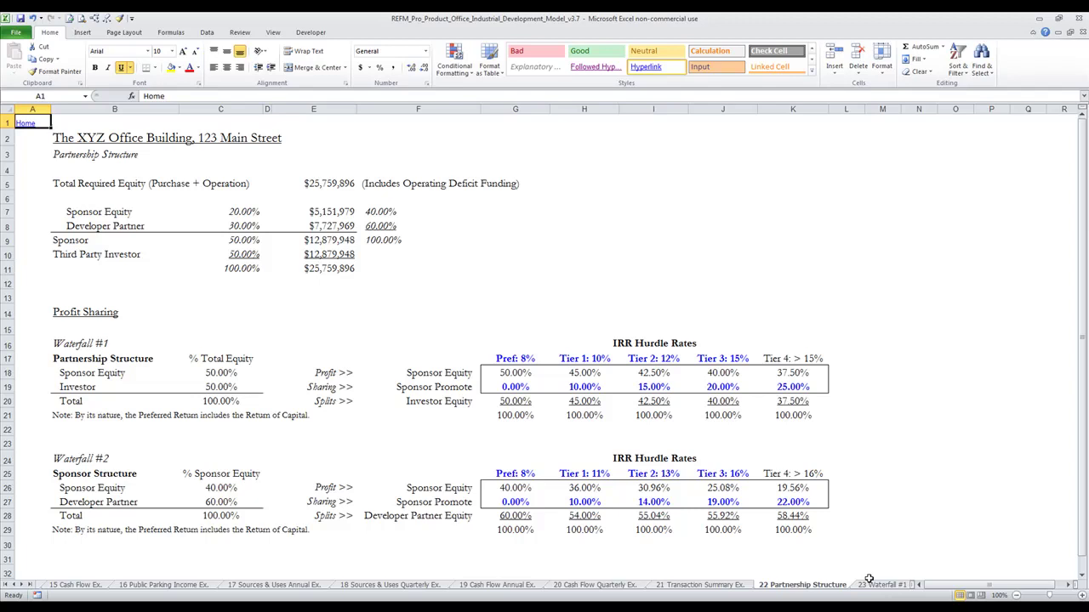
click(871, 585)
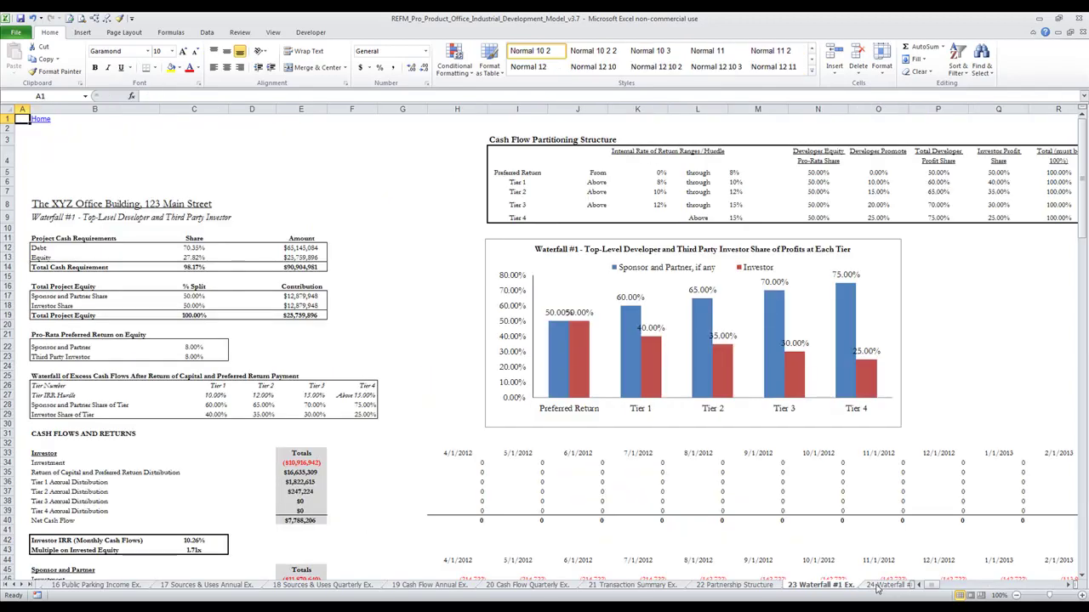
click(876, 586)
click(876, 586)
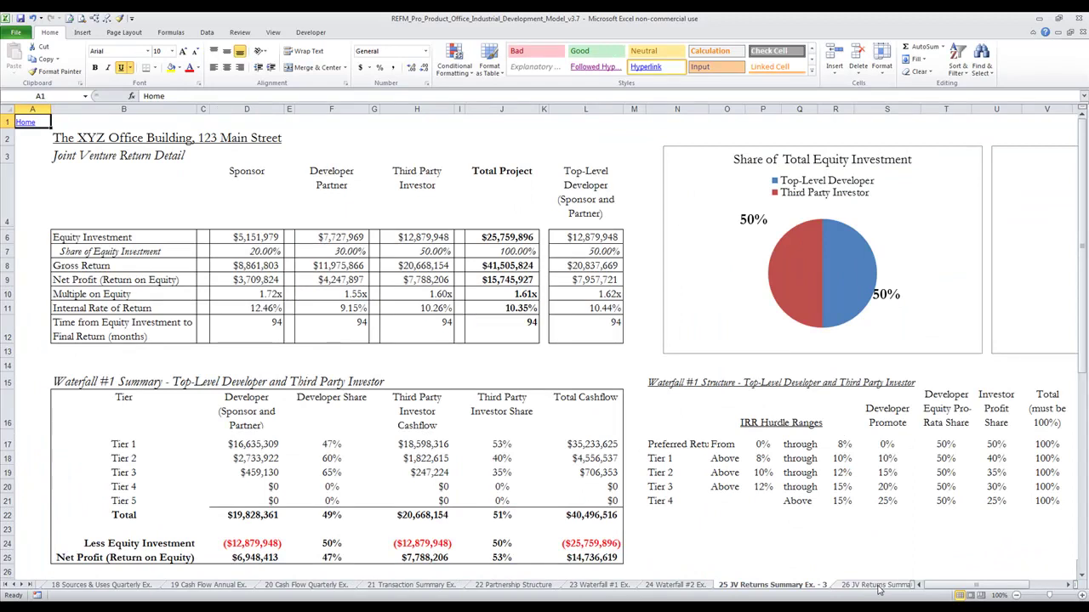
click(877, 586)
scroll(879, 589, down, 3)
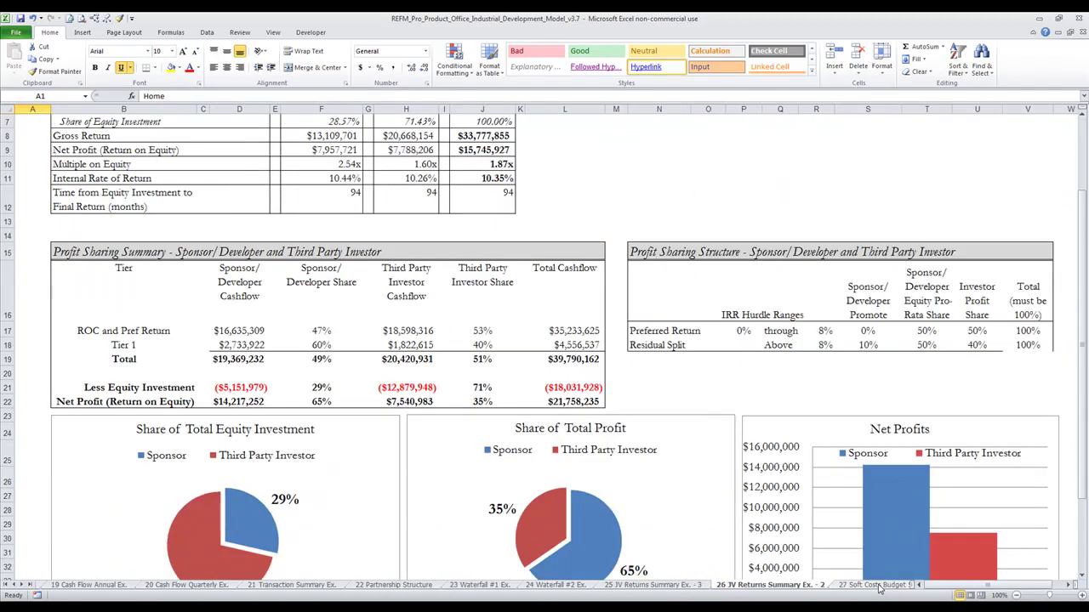
On the 27 Soft Costs Budget Sched sheet, set the Development Fee - Pre-Construction curve to 0/75/25
click(879, 586)
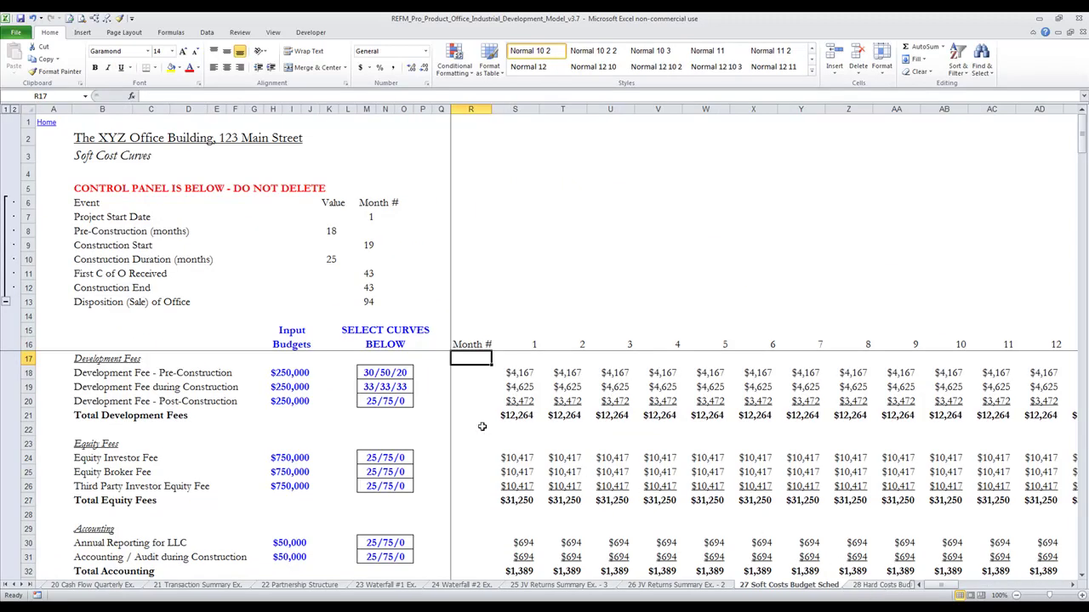
click(387, 375)
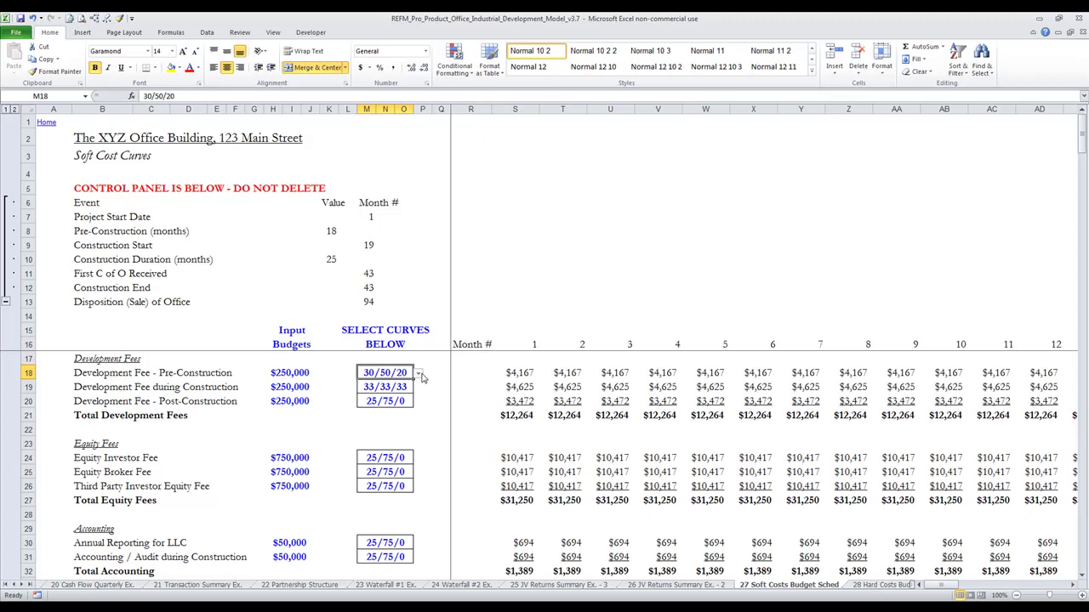
click(418, 373)
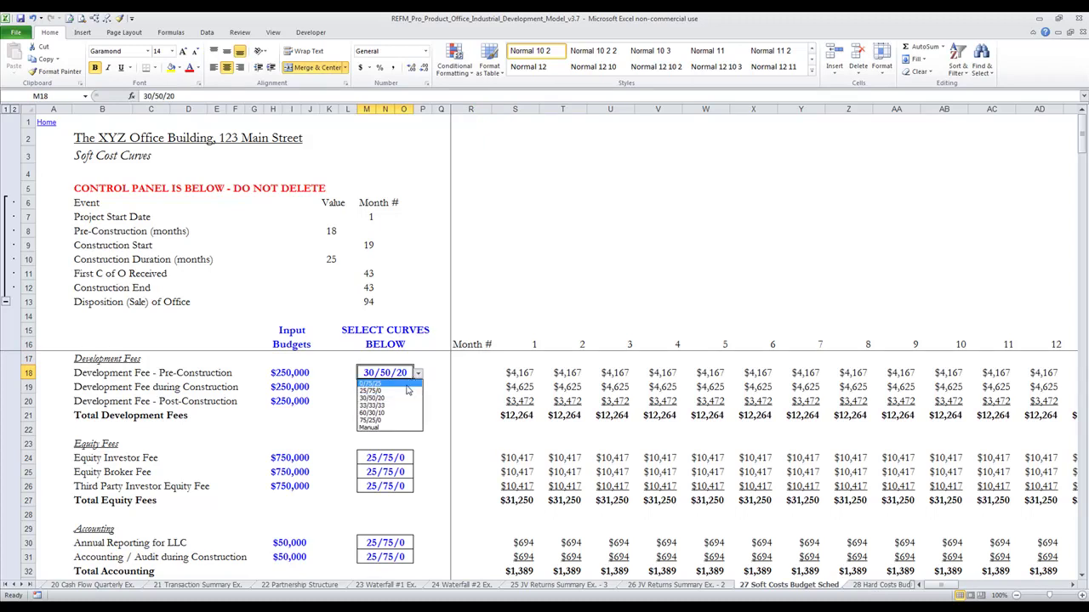
click(403, 384)
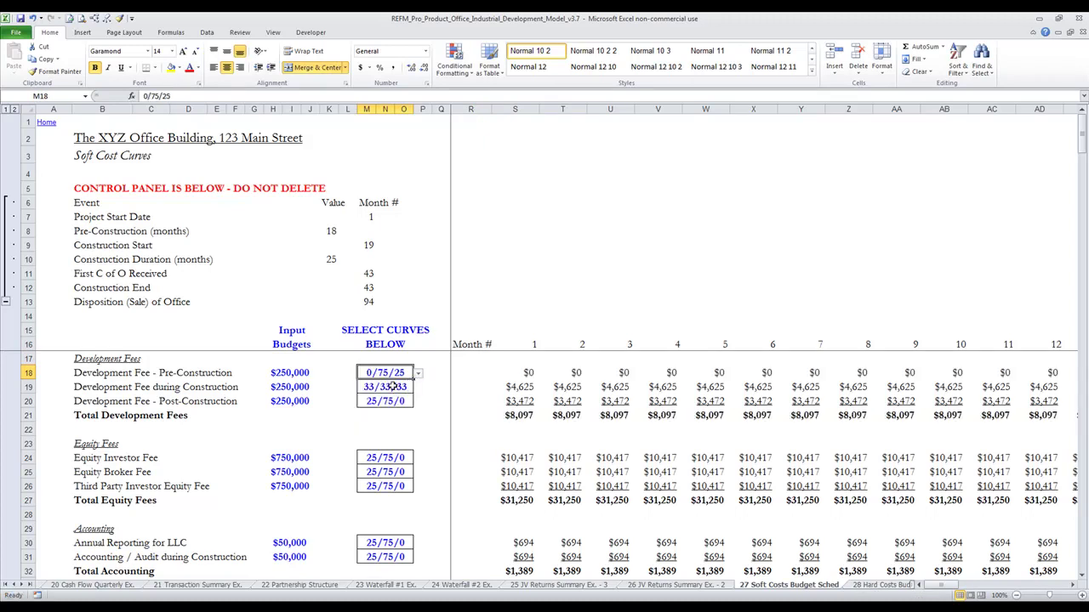
View the hard costs budget on the 28 Hard Costs Budget Sched sheet
click(893, 587)
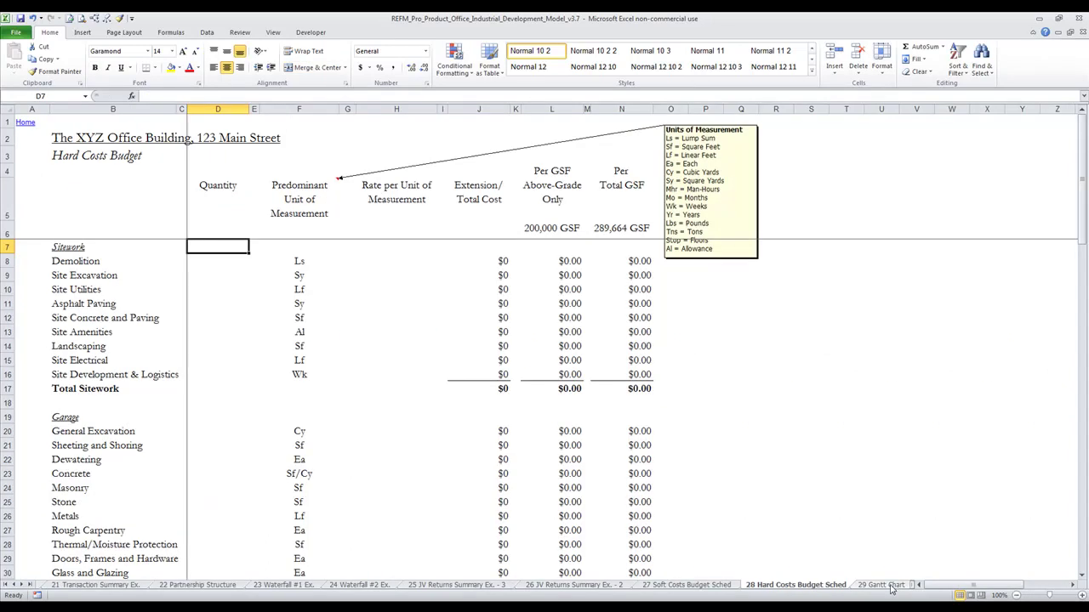
View the project schedule and its phase bars down to Leasing on the 29 Gantt Chart sheet
click(892, 587)
scroll(851, 485, down, 5)
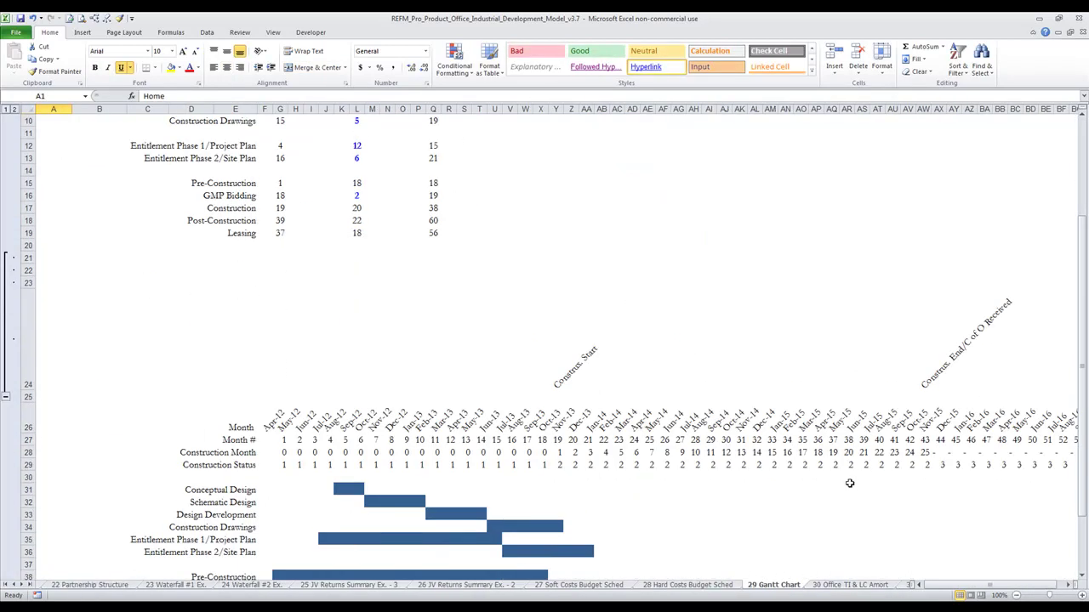
scroll(838, 484, down, 2)
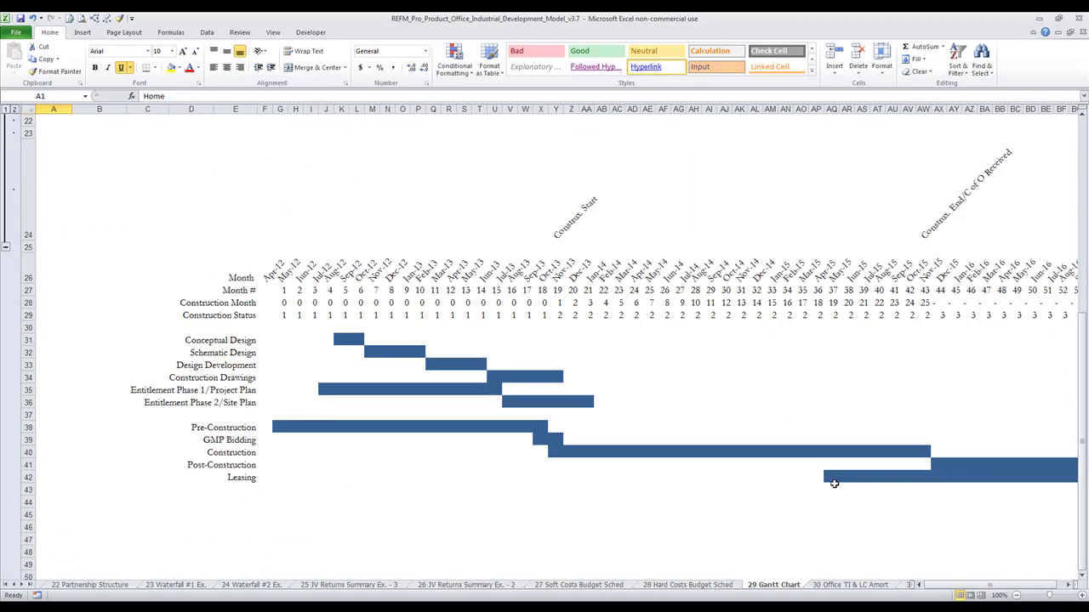
View the office TI & LC, retail TI and LC, and permanent loan amortization sheets (30 to 32) in turn
key(ctrl+Page_Down)
key(ctrl+Page_Down)
key(ctrl+Page_Down)
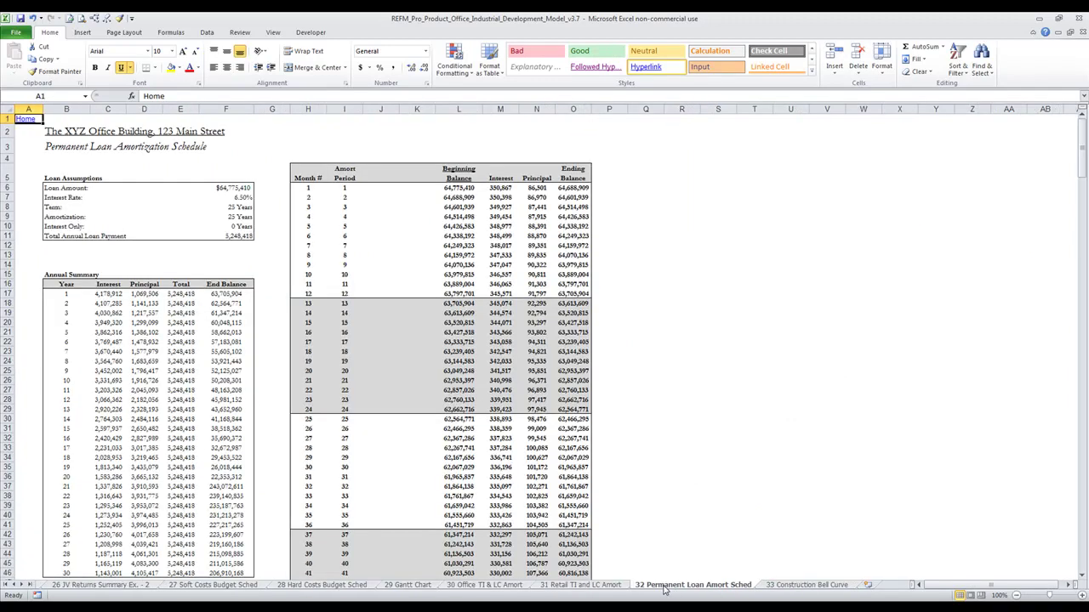
View the monthly distribution table and chart on the 33 Construction Bell Curve sheet, and return to the Cover sheet
click(808, 585)
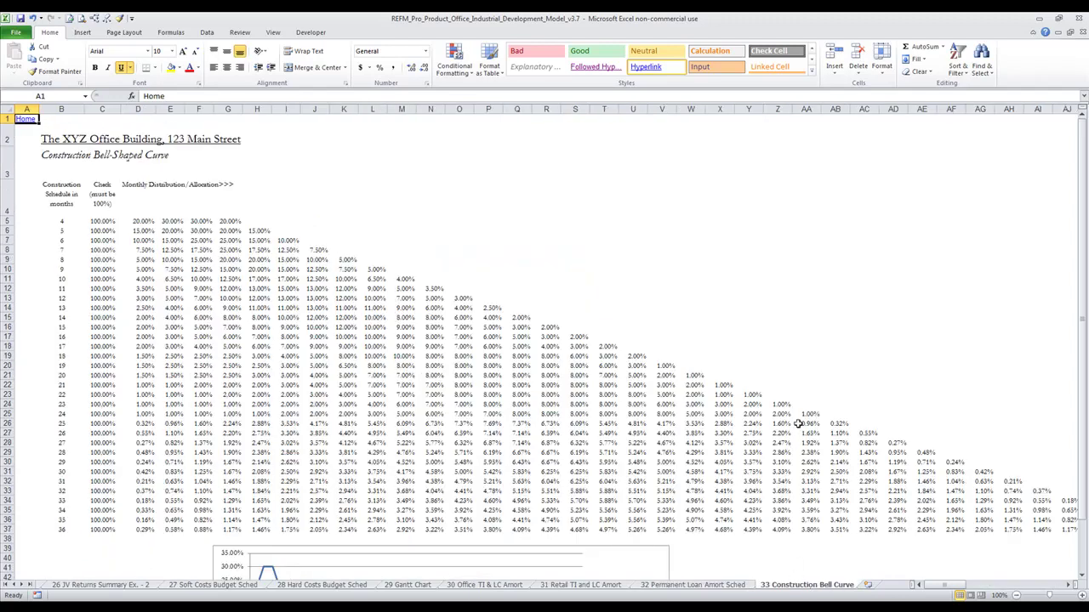
scroll(914, 336, down, 2)
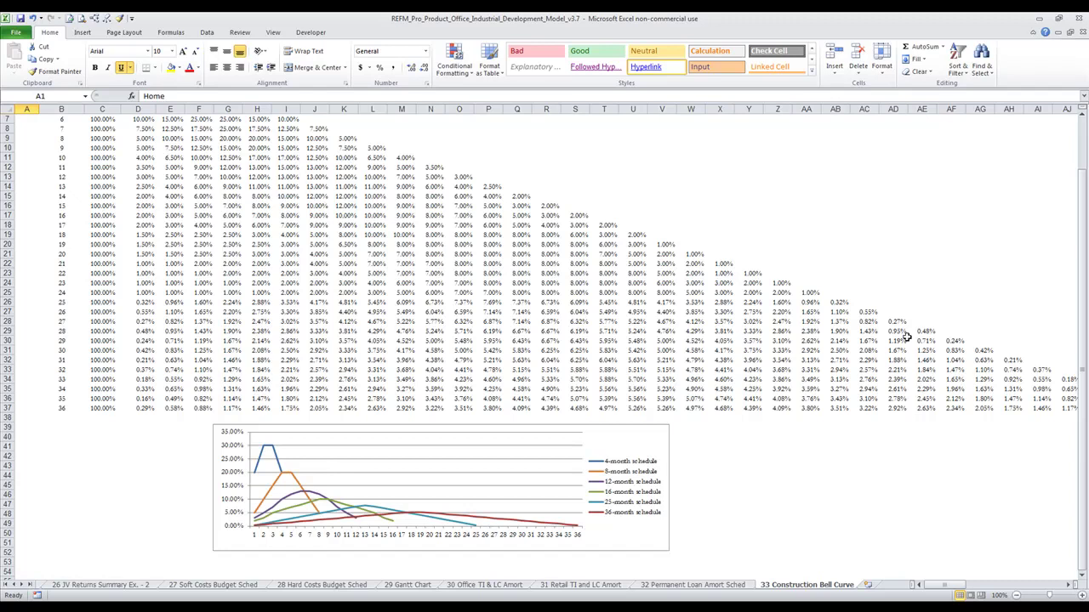
click(44, 587)
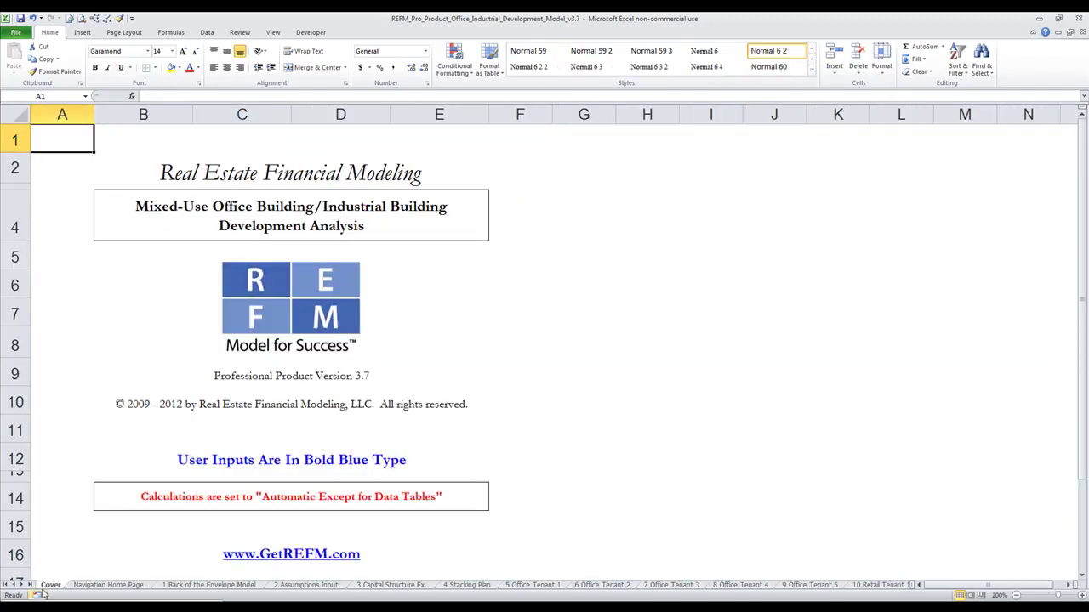